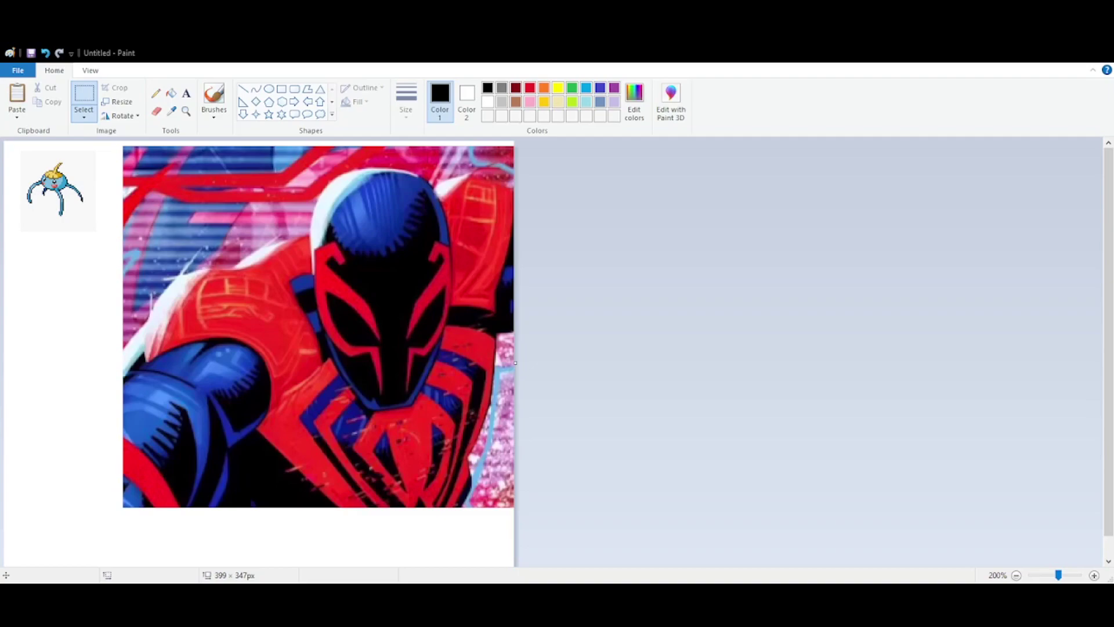
- Sample the blue from the top of the masked character's head in the reference picture as Color 2
left_click(281, 393)
scroll(290, 398, "up", 6)
scroll(578, 321, "down", 4)
scroll(578, 321, "up", 4)
scroll(416, 406, "up", 3)
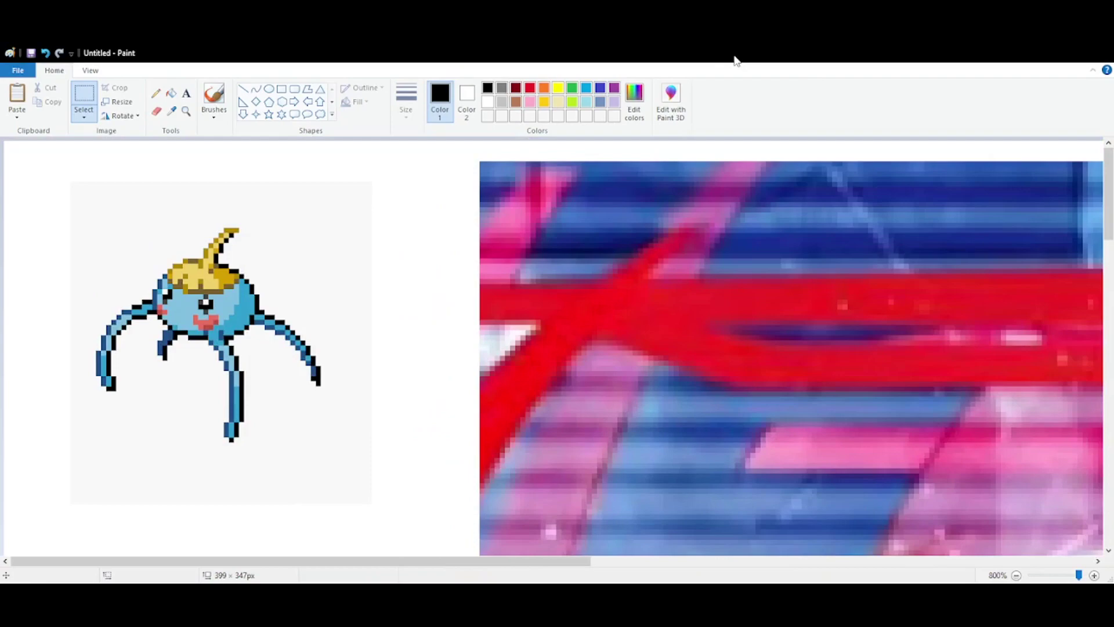
scroll(634, 280, "down", 6)
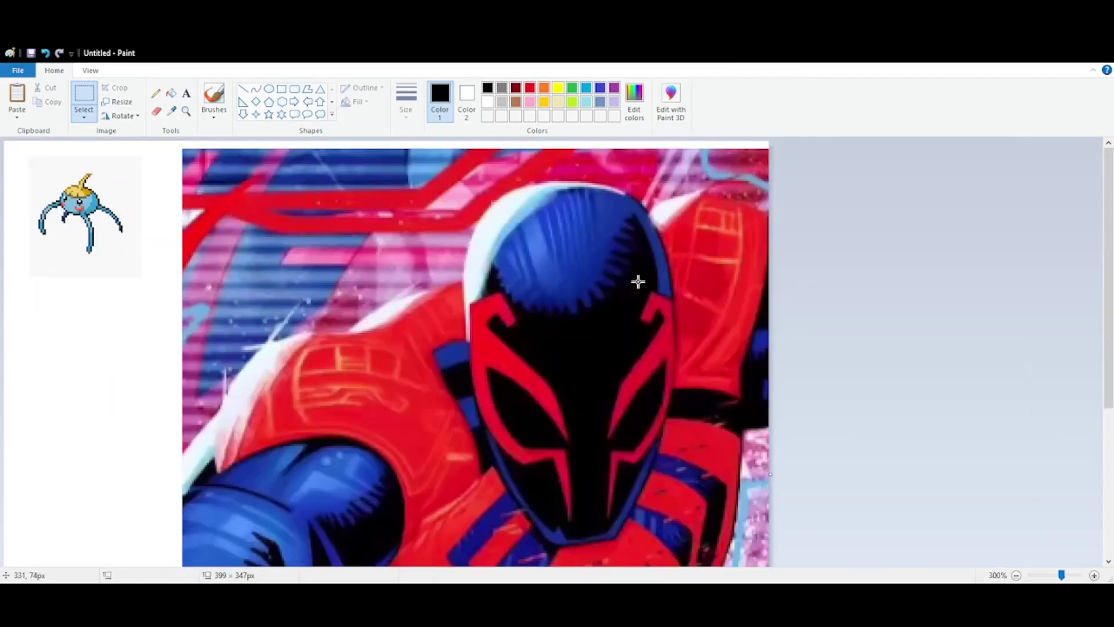
scroll(654, 276, "up", 3)
scroll(719, 345, "down", 1)
scroll(690, 345, "down", 3)
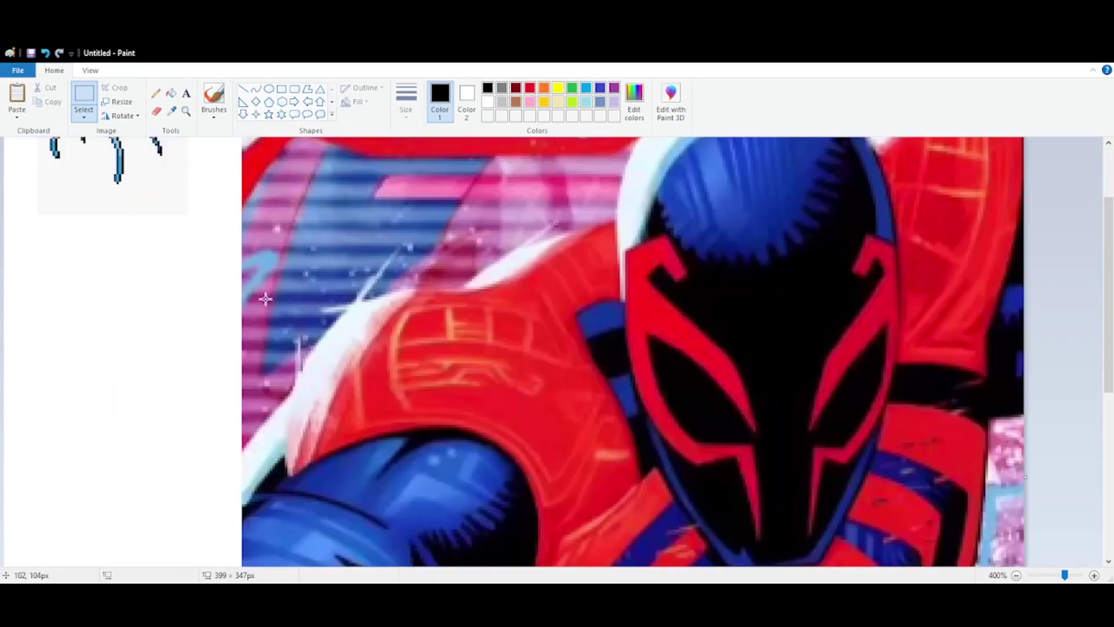
left_click(173, 111)
right_click(737, 199)
- Sample the sprite's light blue as Color 1 and replace it on the body and legs with the picked blue
scroll(629, 289, "up", 4)
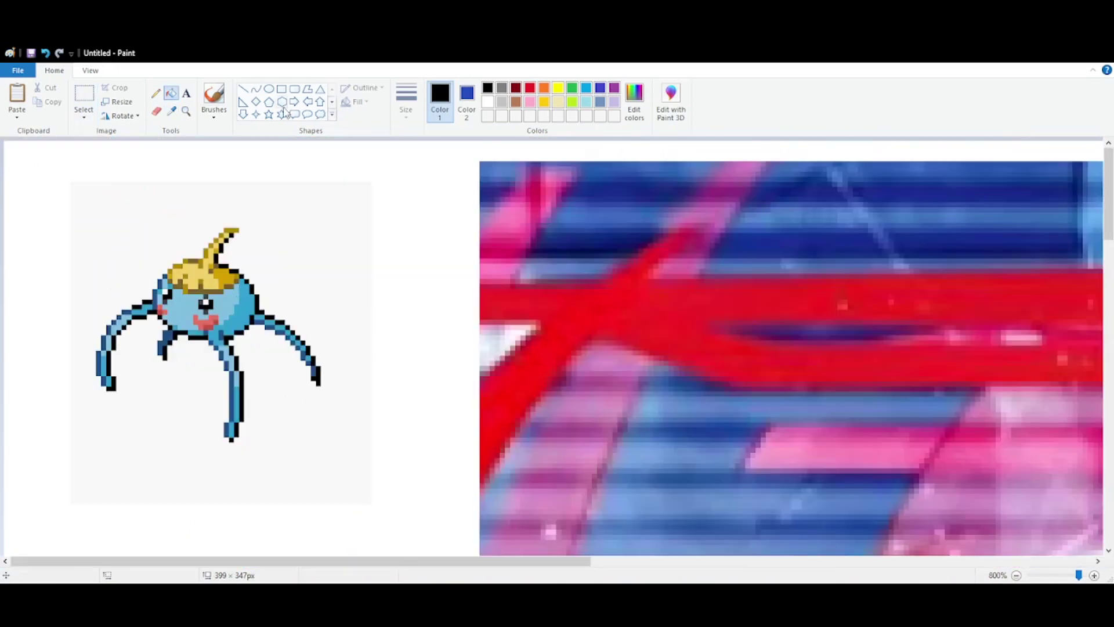
left_click(172, 112)
left_click(183, 304)
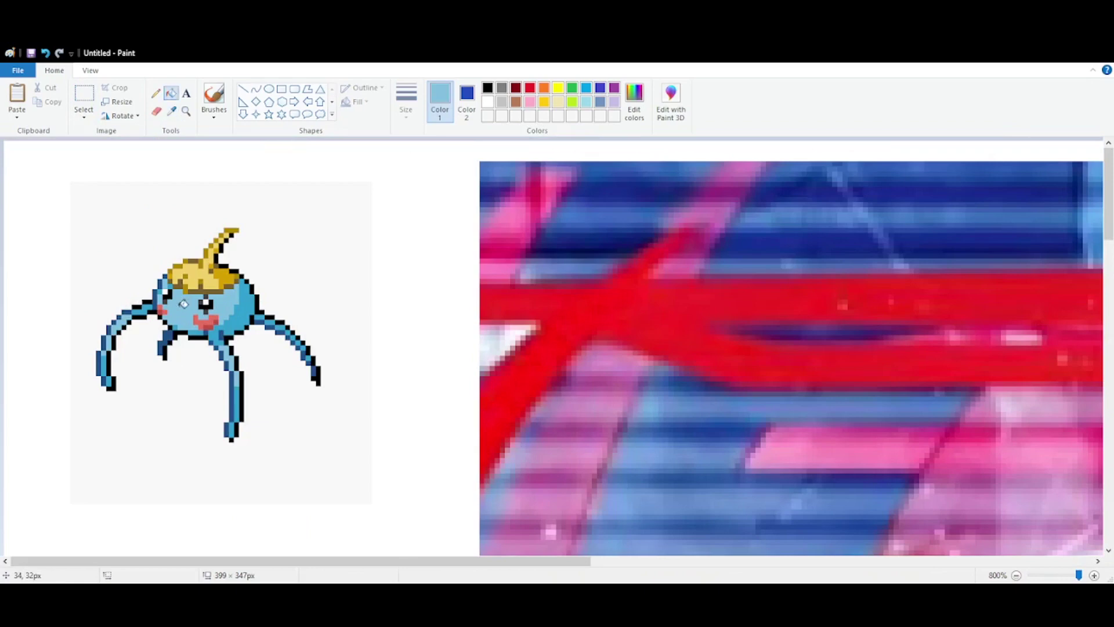
left_click(156, 112)
mouse_move(229, 302)
left_mouse_down()
mouse_move(260, 313)
mouse_move(224, 320)
left_mouse_up()
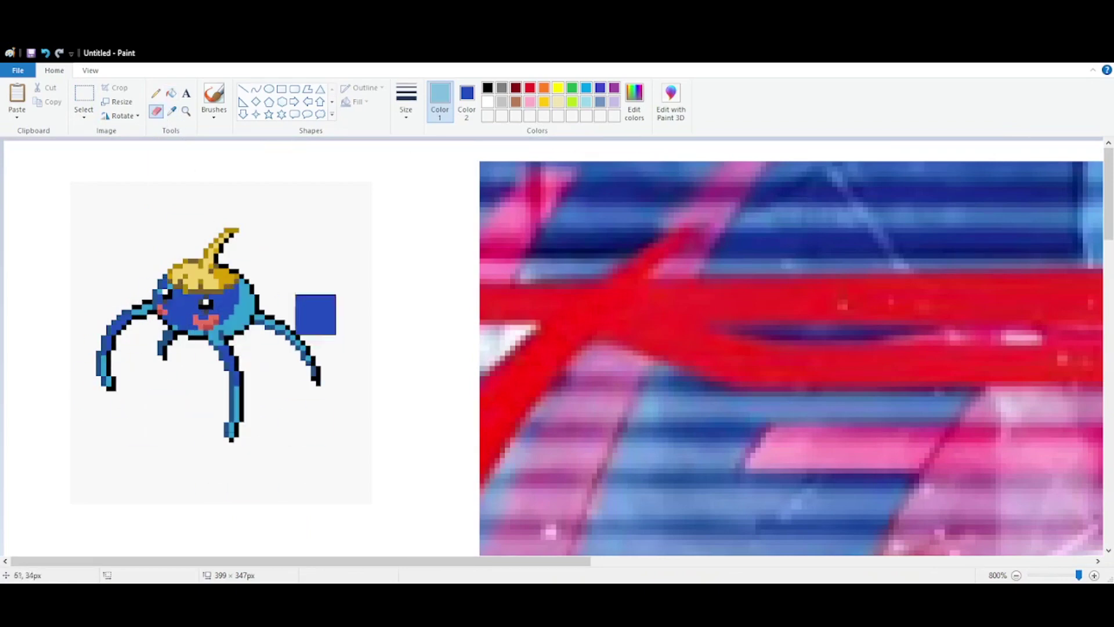
- Define a slightly darker blue as Color 2 and replace the sprite's medium-blue shading on the body and legs with it
scroll(615, 312, "down", 4)
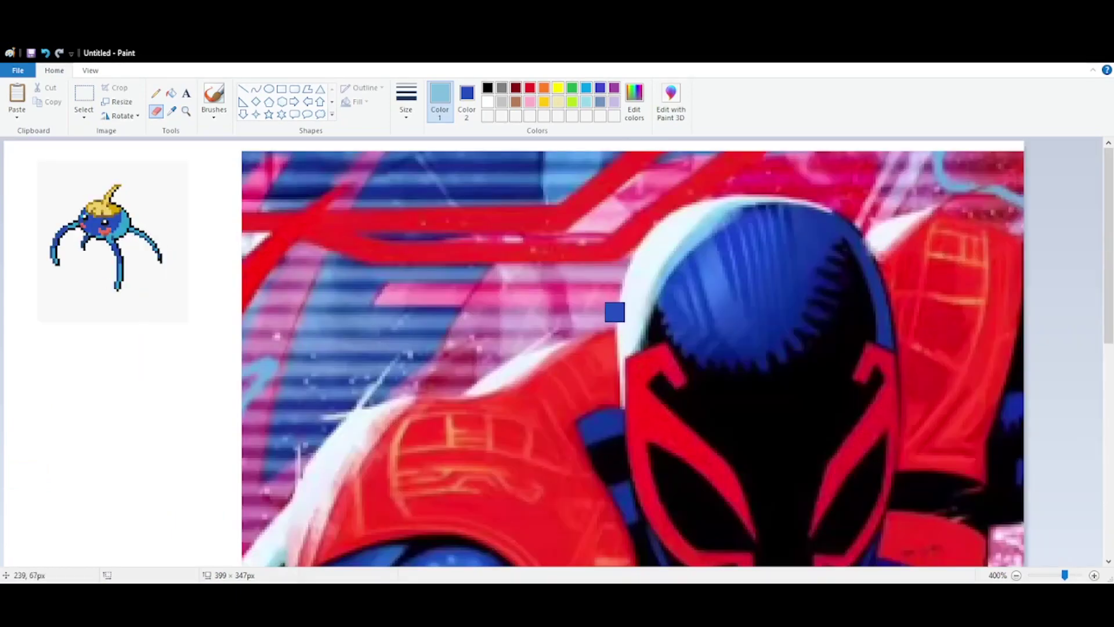
left_click(172, 111)
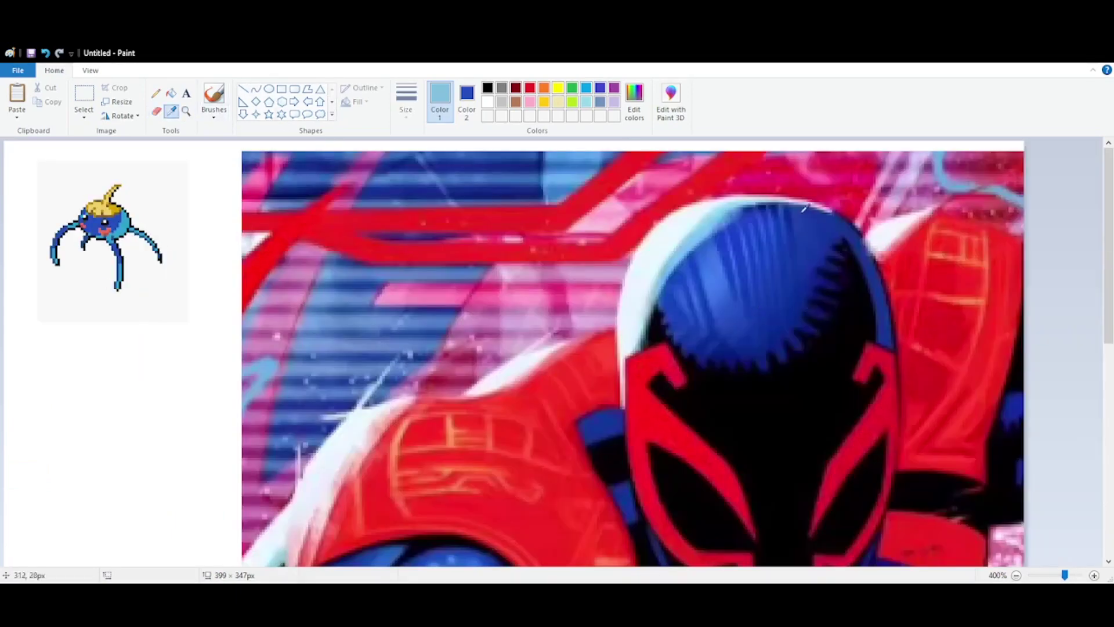
scroll(341, 280, "up", 4)
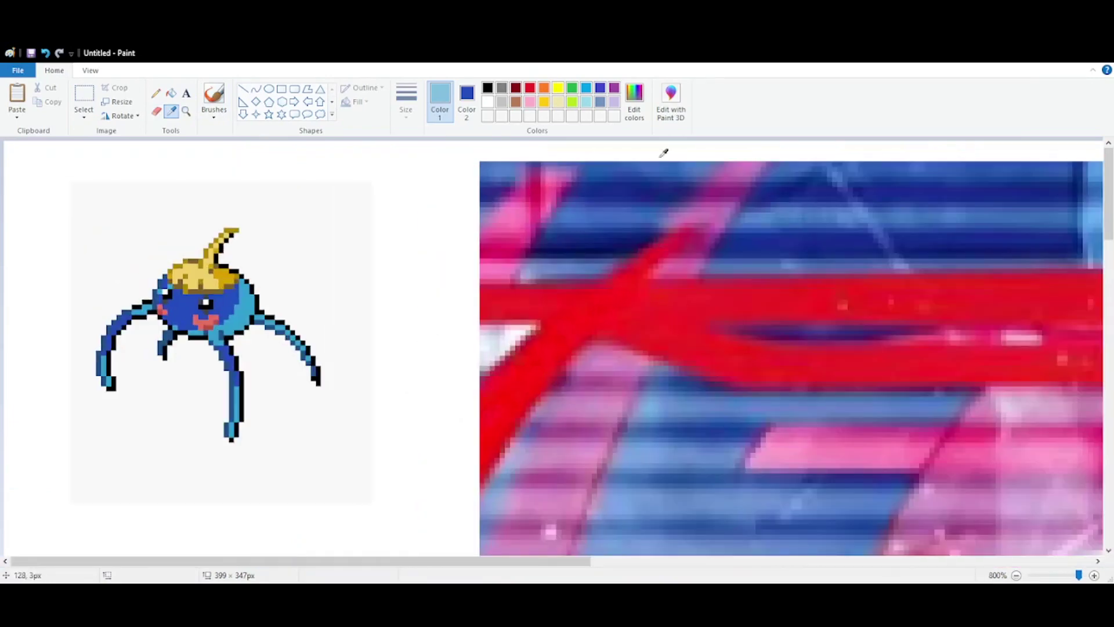
left_click(466, 99)
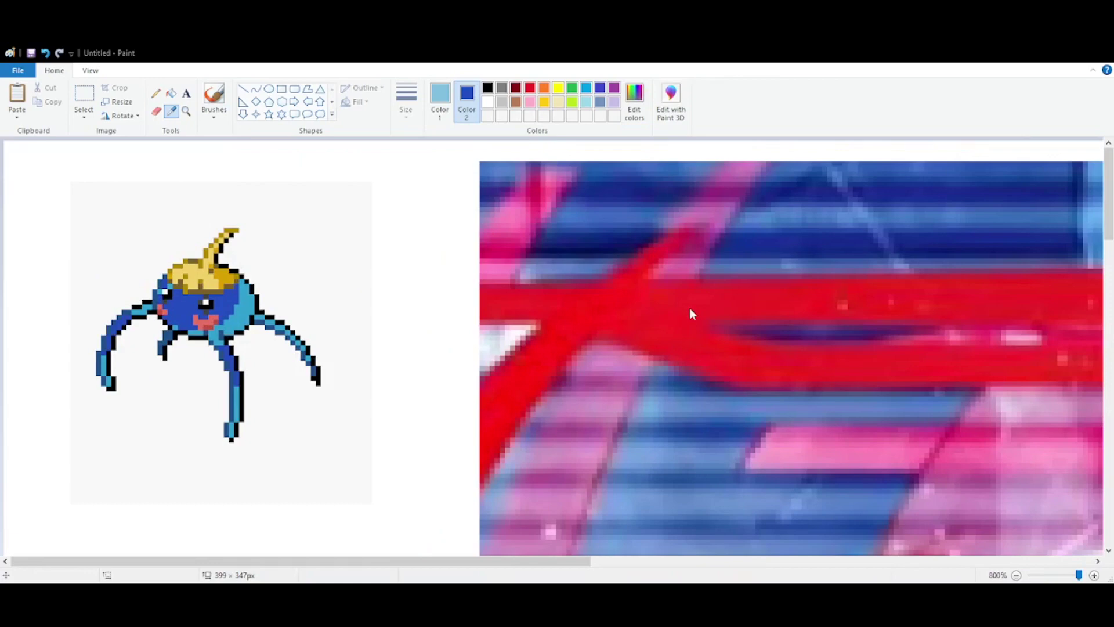
left_click(440, 409)
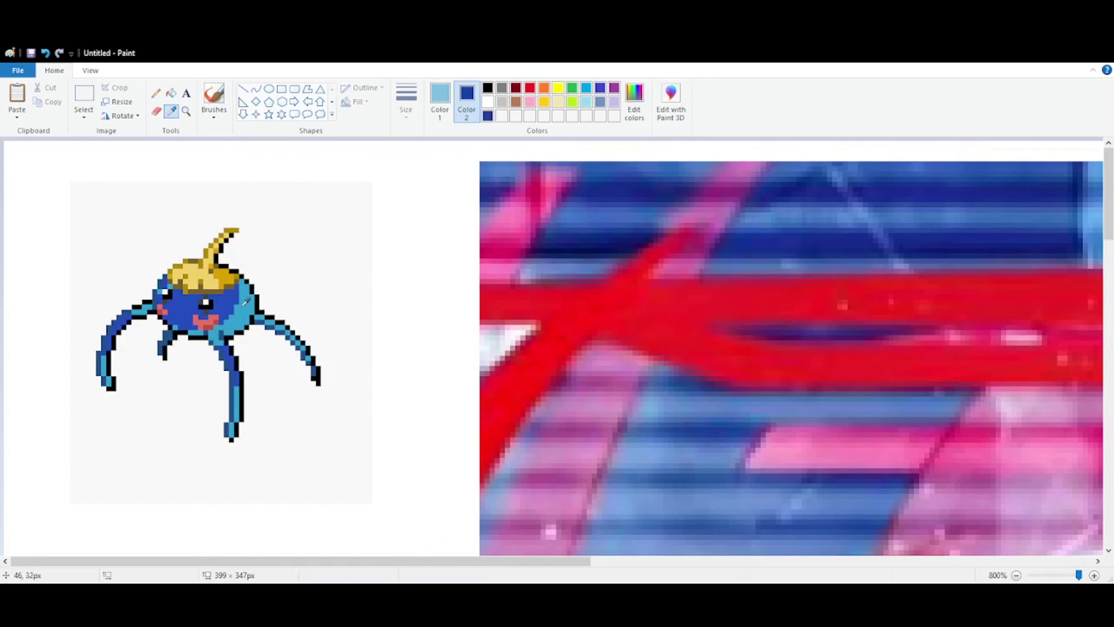
left_click(243, 306)
mouse_move(234, 314)
left_mouse_down()
mouse_move(300, 223)
mouse_move(264, 391)
mouse_move(203, 334)
mouse_move(224, 258)
mouse_move(110, 355)
mouse_move(167, 350)
left_mouse_up()
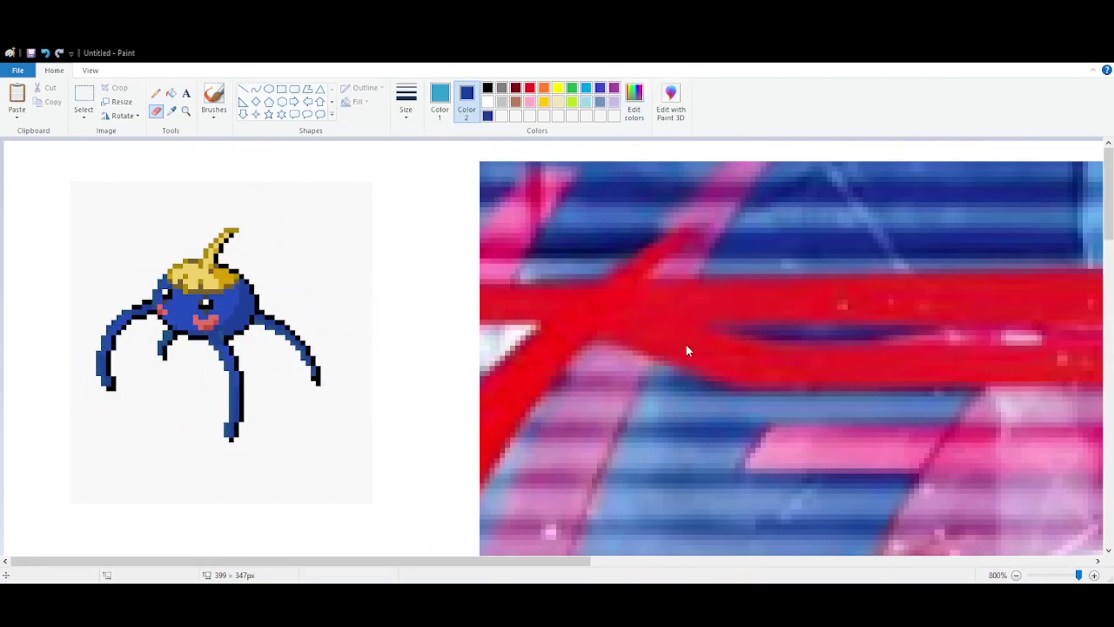
- Define dark navy as Color 2 and replace the steel-blue edge shading on the sprite's body and legs with it
left_click(421, 408)
left_click(174, 111)
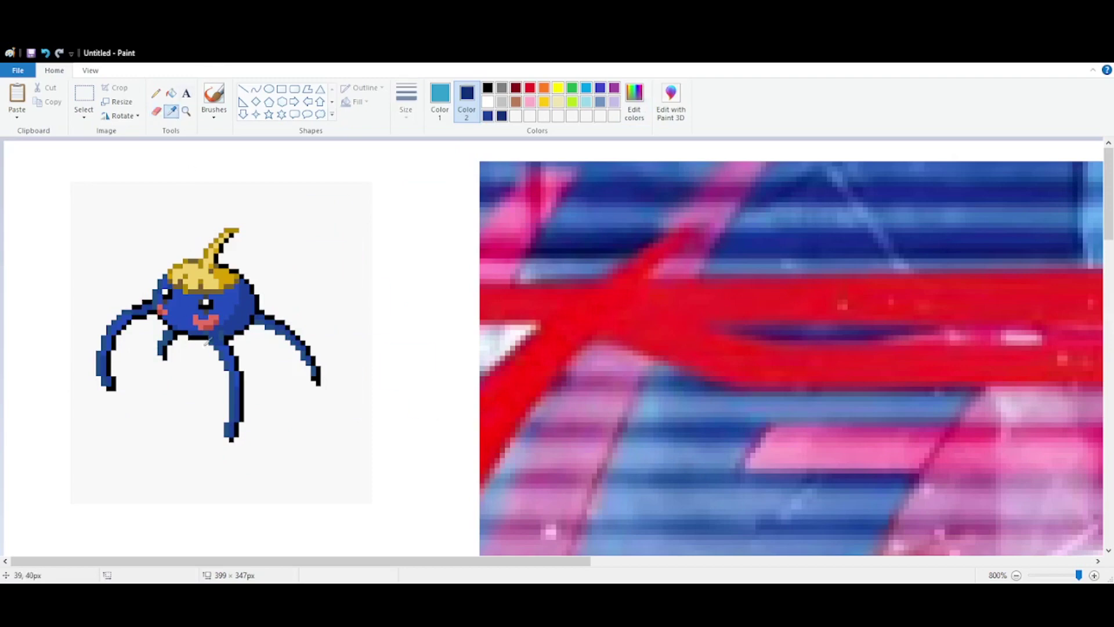
left_click(233, 373)
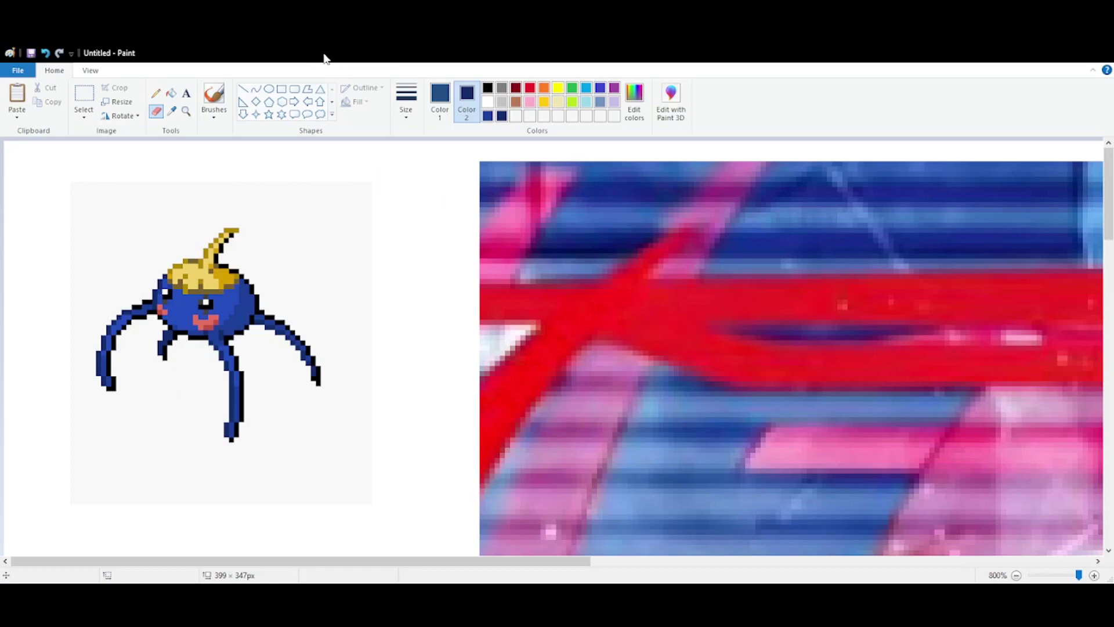
- Sample the red of the character's mask markings in the reference picture as Color 2
scroll(587, 333, "down", 6)
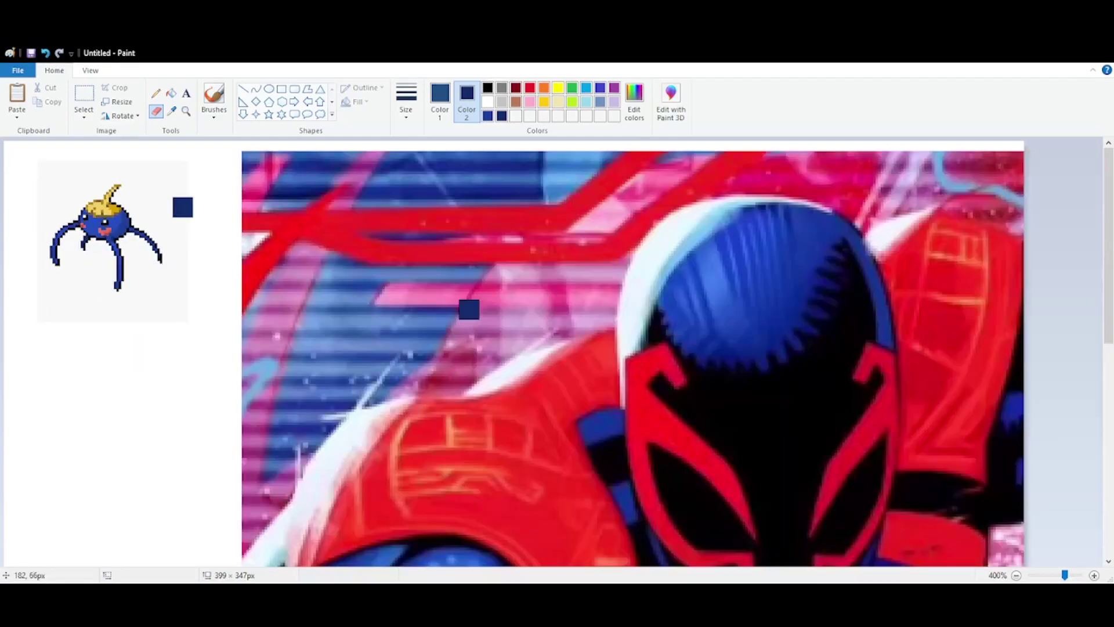
scroll(535, 331, "up", 1)
scroll(536, 342, "down", 1)
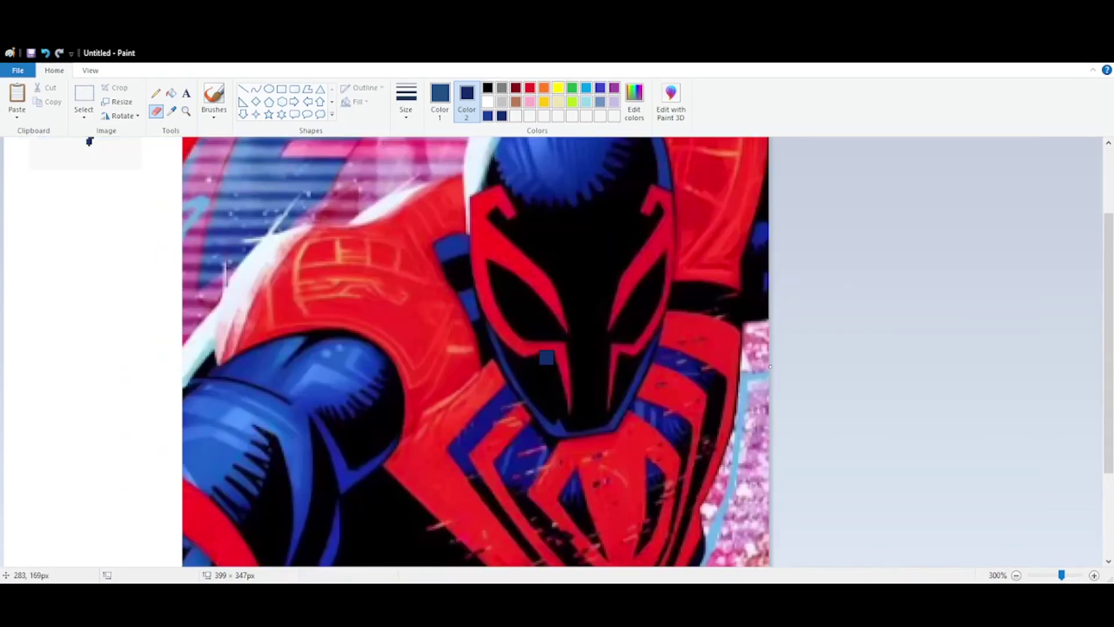
left_click(172, 110)
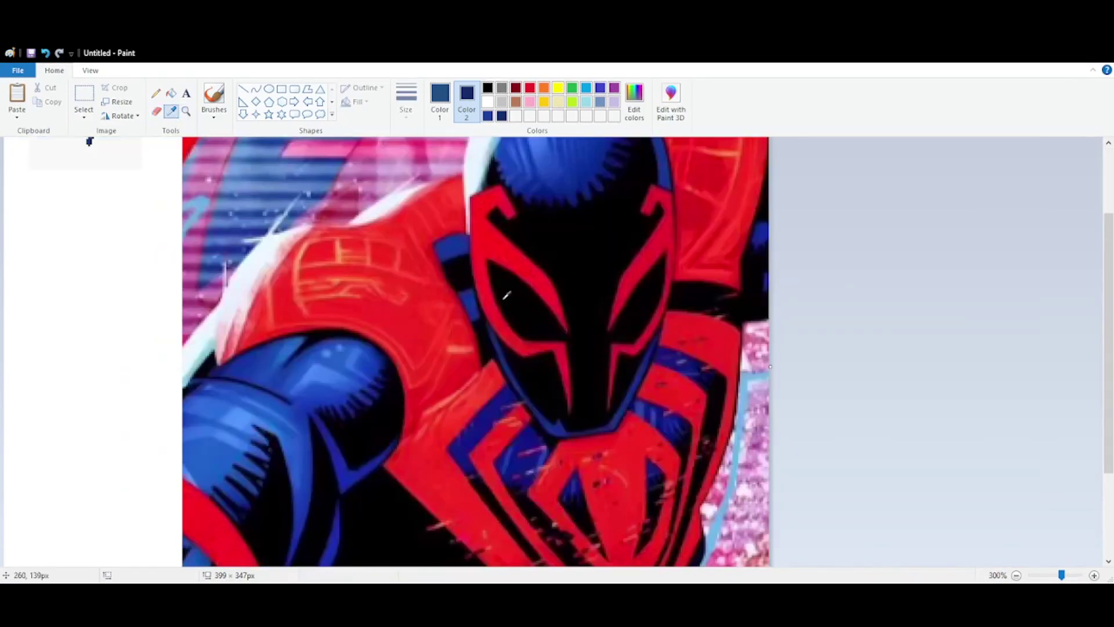
right_click(503, 235)
- Replace the light yellow of the sprite's cap and antenna with red, and undo the extra eraser stroke
scroll(502, 270, "up", 5)
scroll(482, 376, "up", 3)
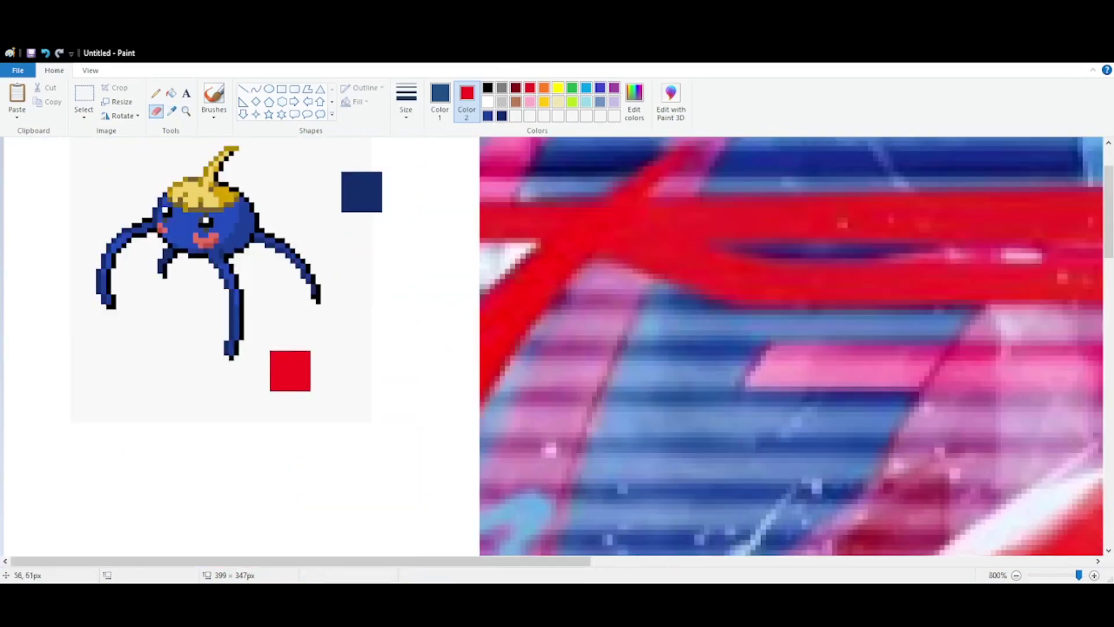
left_click(172, 110)
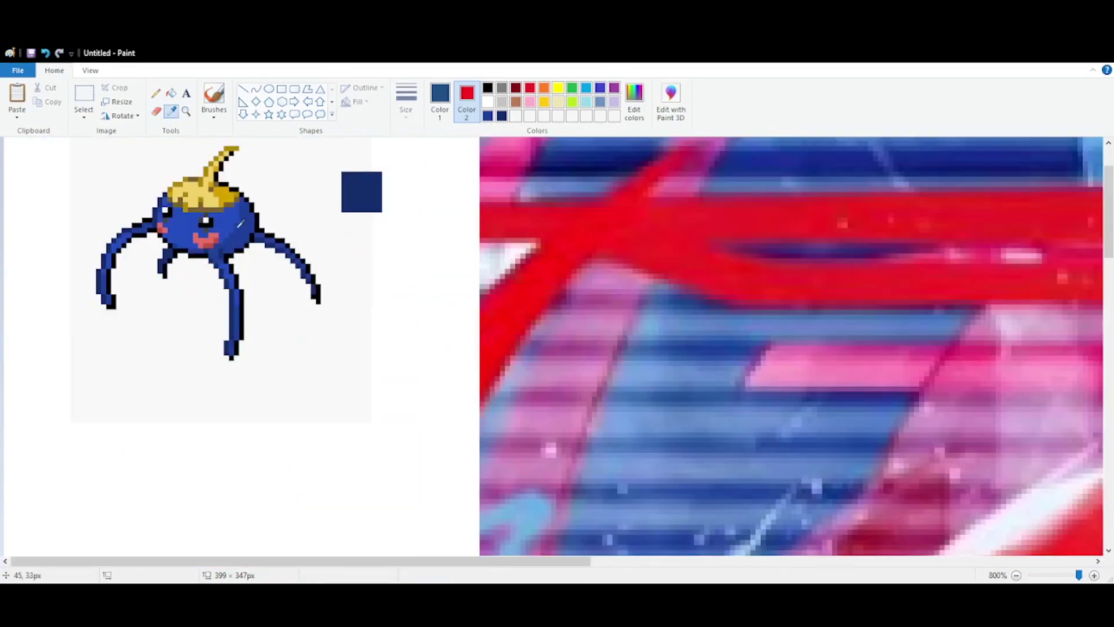
left_click(195, 195)
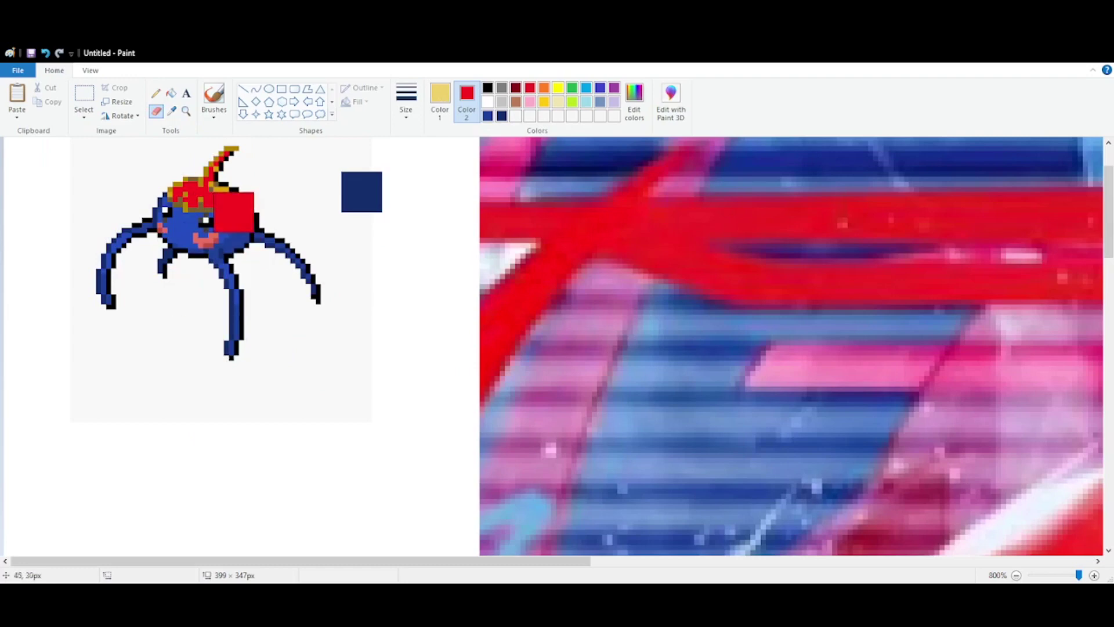
left_click(204, 173)
key("ctrl+z")
- Recolour the sprite's pink mouth and cheek red, and replace the cap's dark yellow shading with a newly defined darker red
left_click(171, 110)
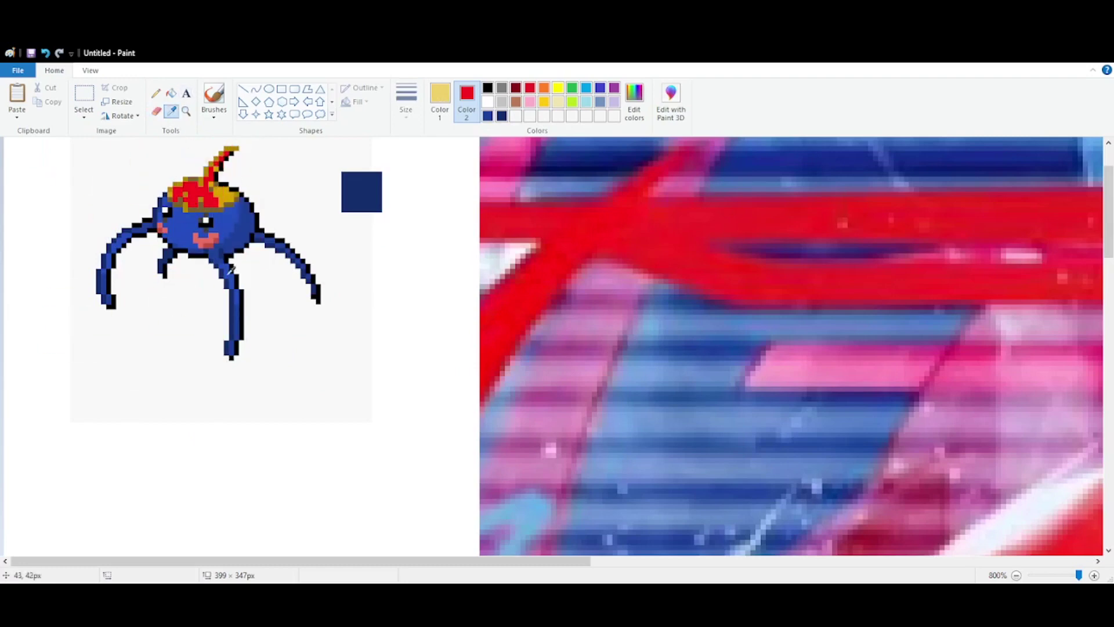
left_click(203, 235)
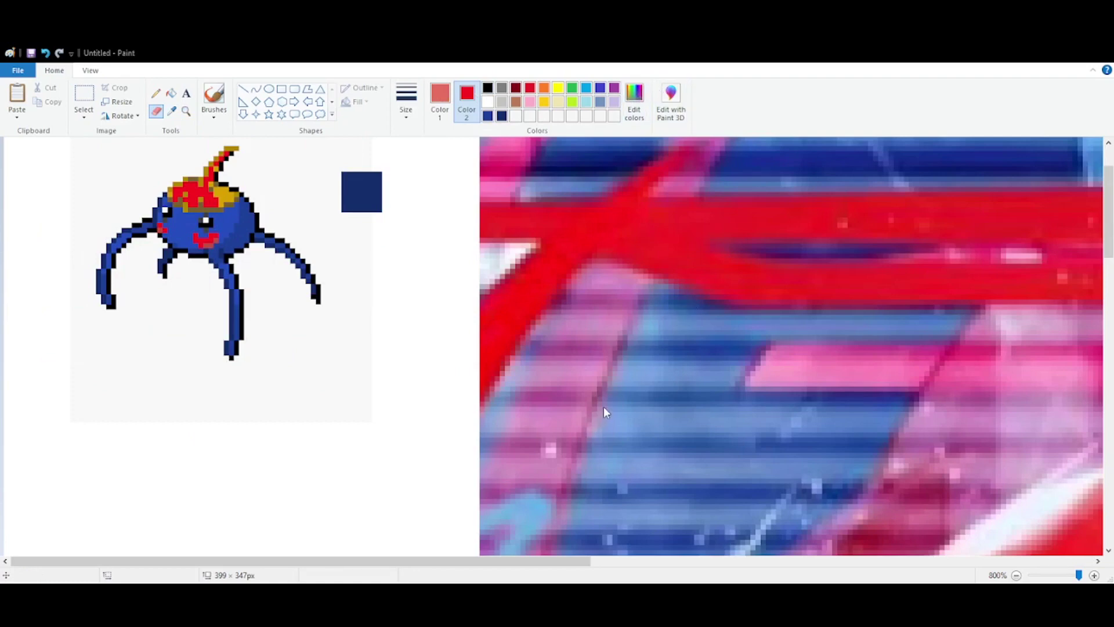
left_click(172, 110)
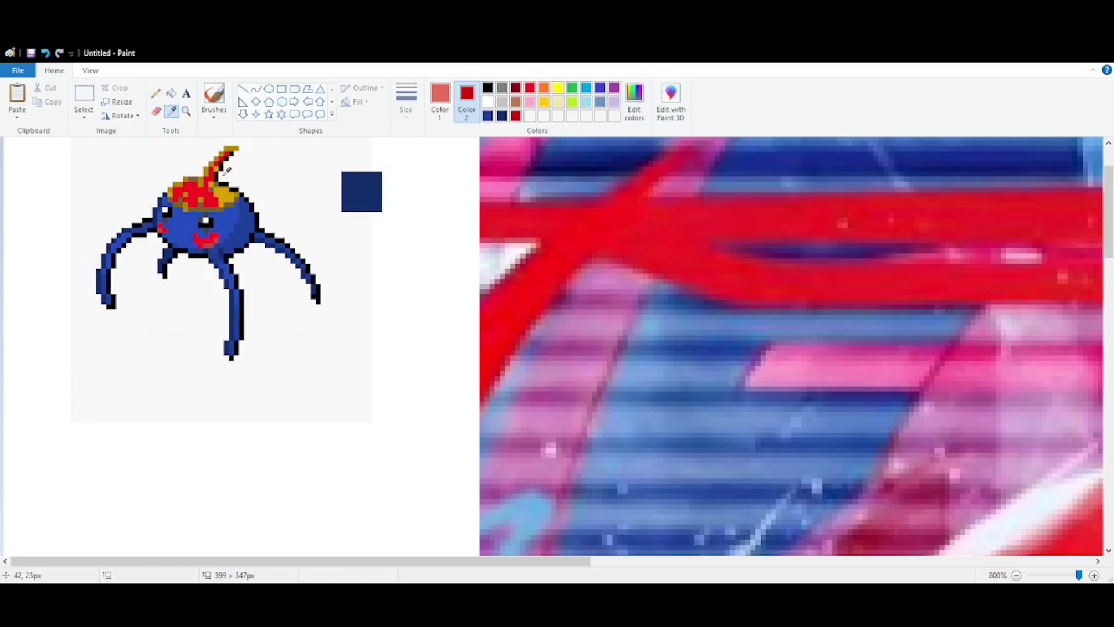
left_click(225, 174)
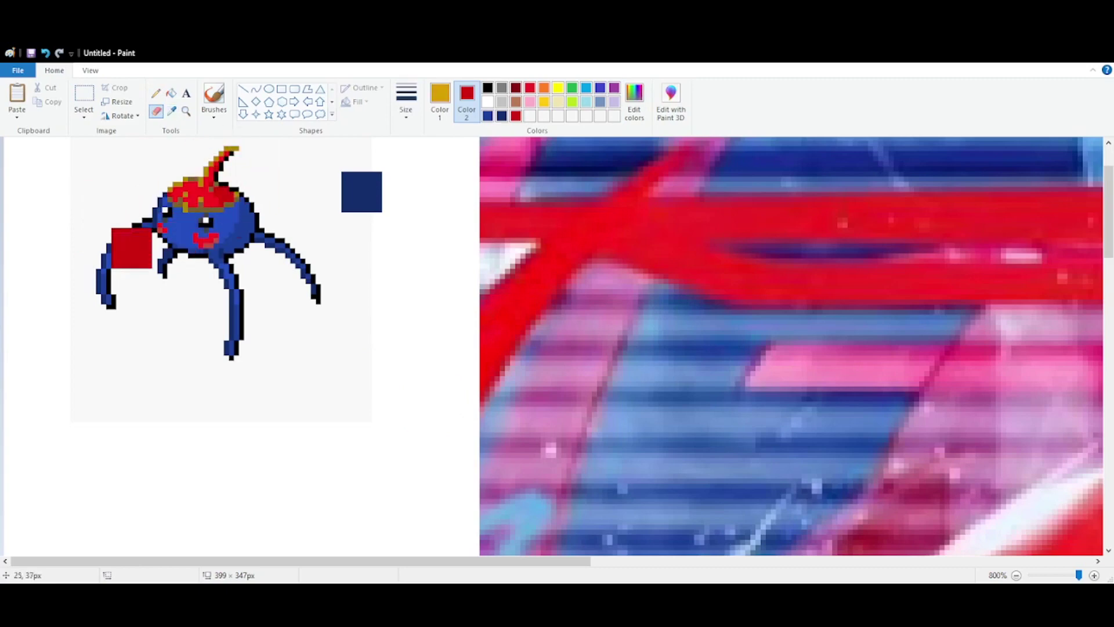
- Sample the mouth's brownish red as Color 1 and replace it with the cap's dark red as Color 2
left_click(171, 112)
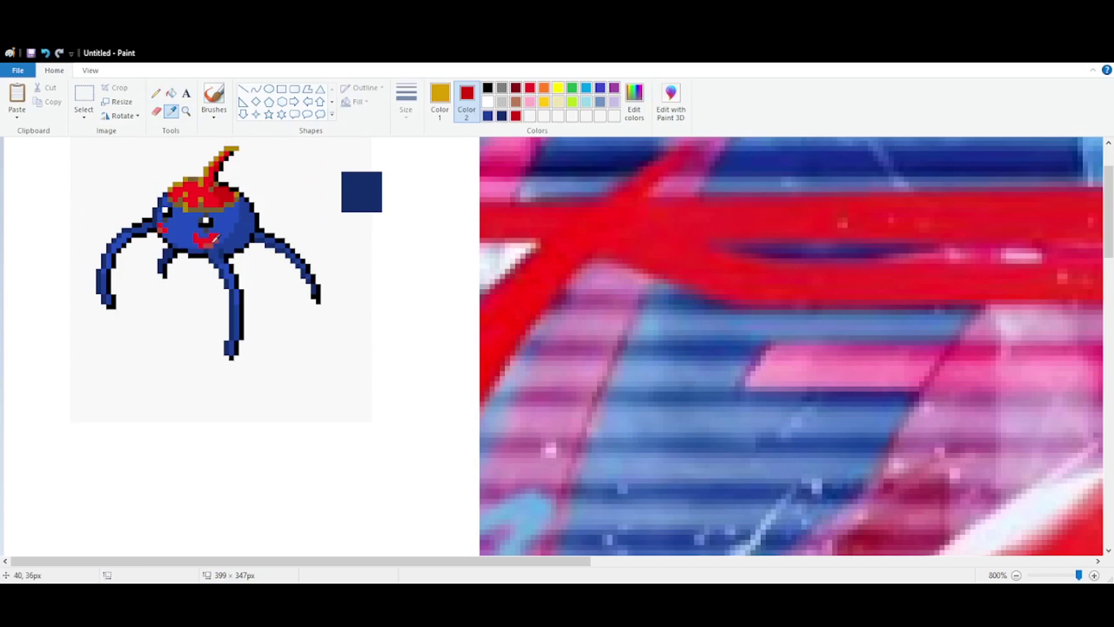
right_click(203, 245)
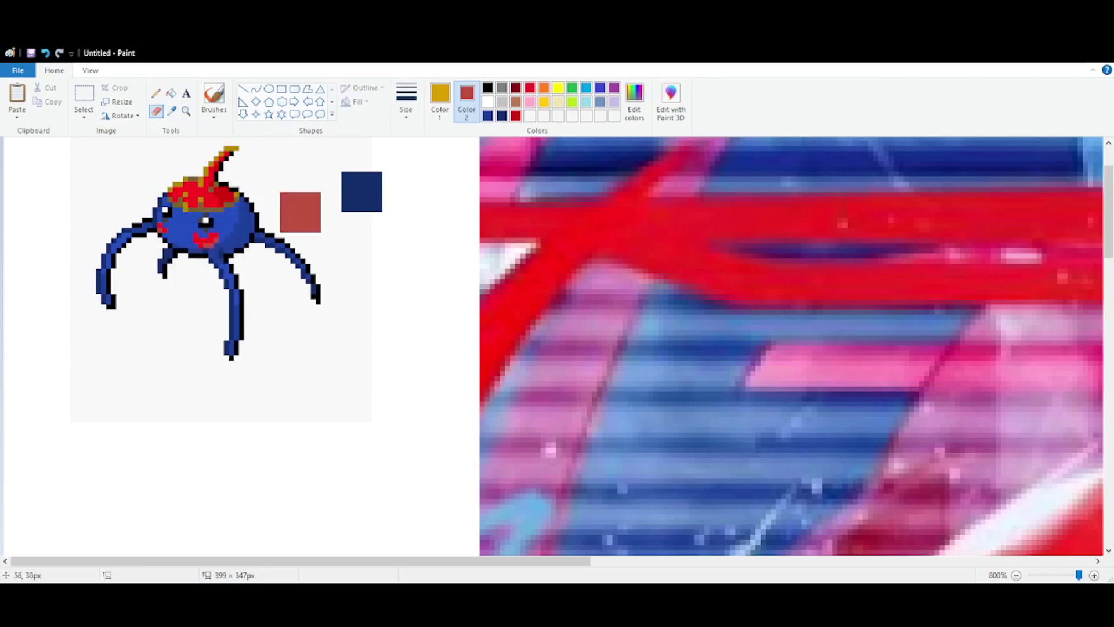
left_click(172, 112)
left_click(209, 243)
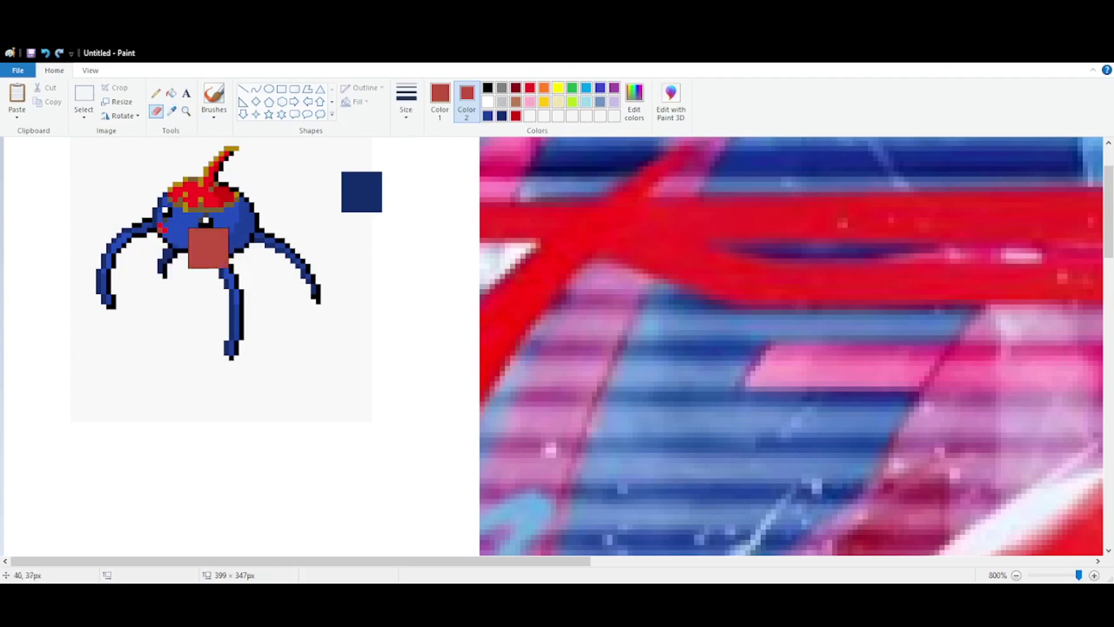
left_click(173, 112)
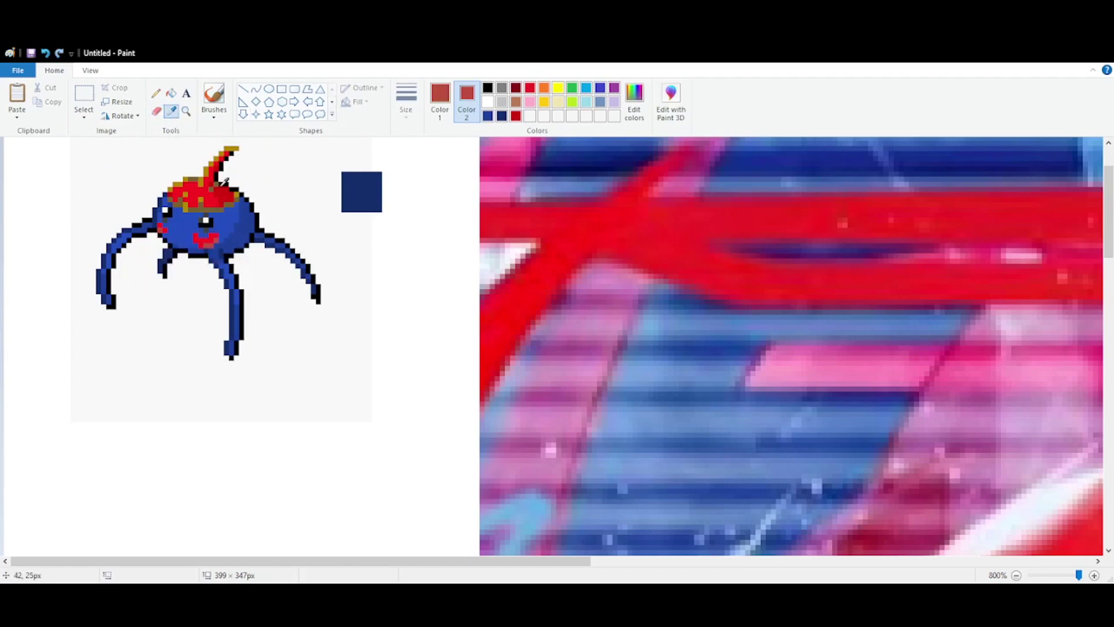
right_click(222, 187)
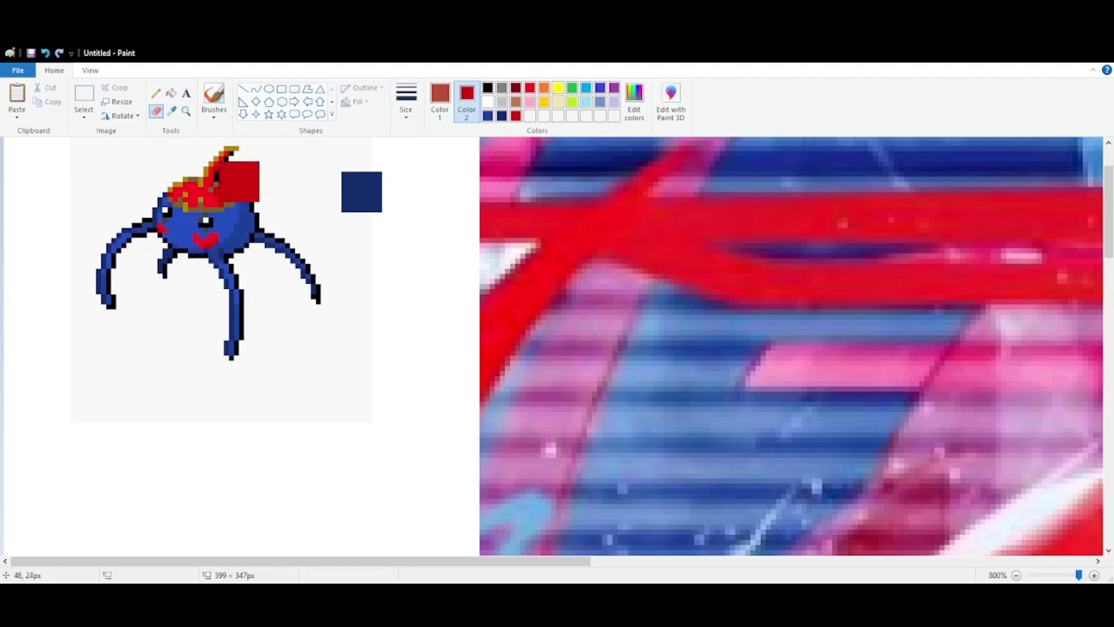
- Sample the black of the sprite's eye as Color 1 and replace the black outlines with dark red
left_click(172, 111)
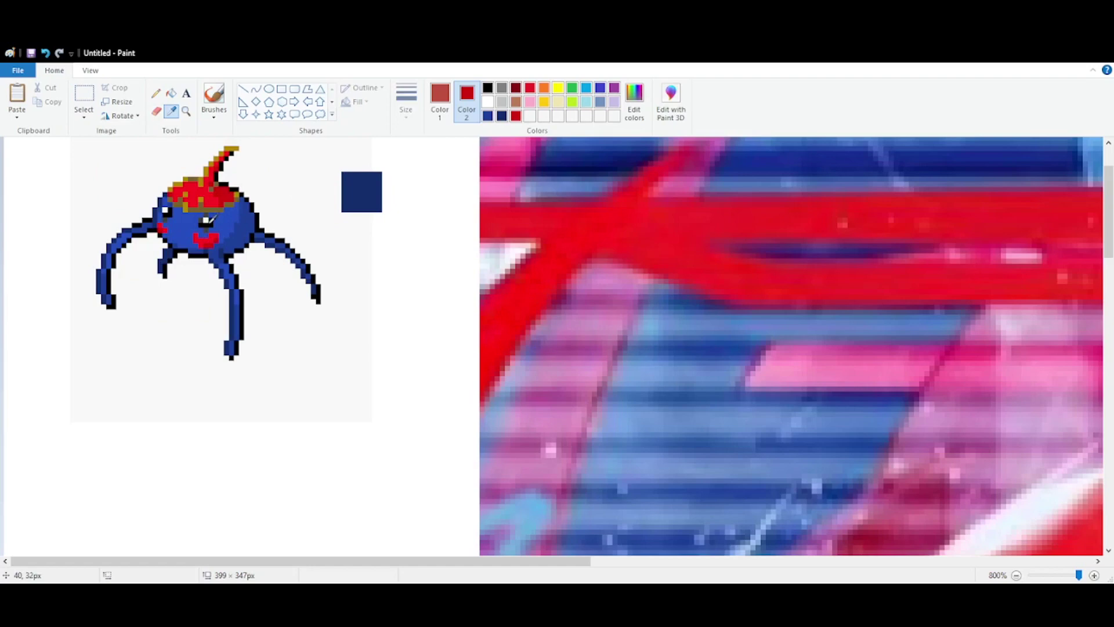
left_click(207, 220)
mouse_move(213, 223)
left_mouse_down()
mouse_move(243, 202)
mouse_move(101, 298)
mouse_move(367, 268)
left_mouse_up()
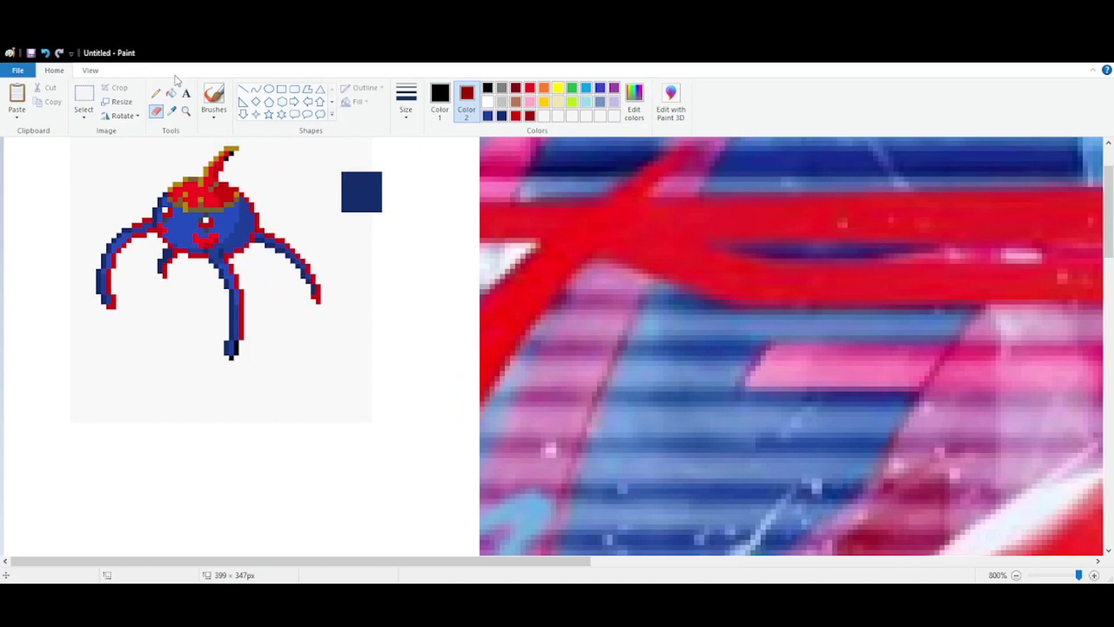
- Replace the olive-gold outline of the sprite's cap and antenna with a deeper dark red
left_click(172, 111)
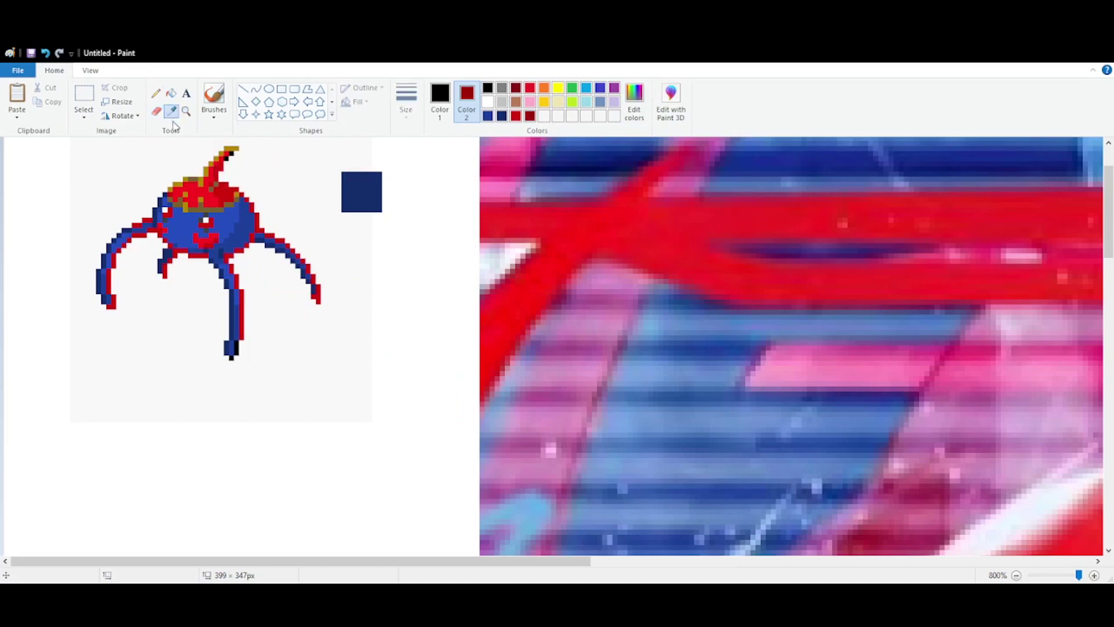
left_click(201, 180)
mouse_move(197, 181)
left_mouse_down()
mouse_move(234, 167)
mouse_move(167, 223)
left_mouse_up()
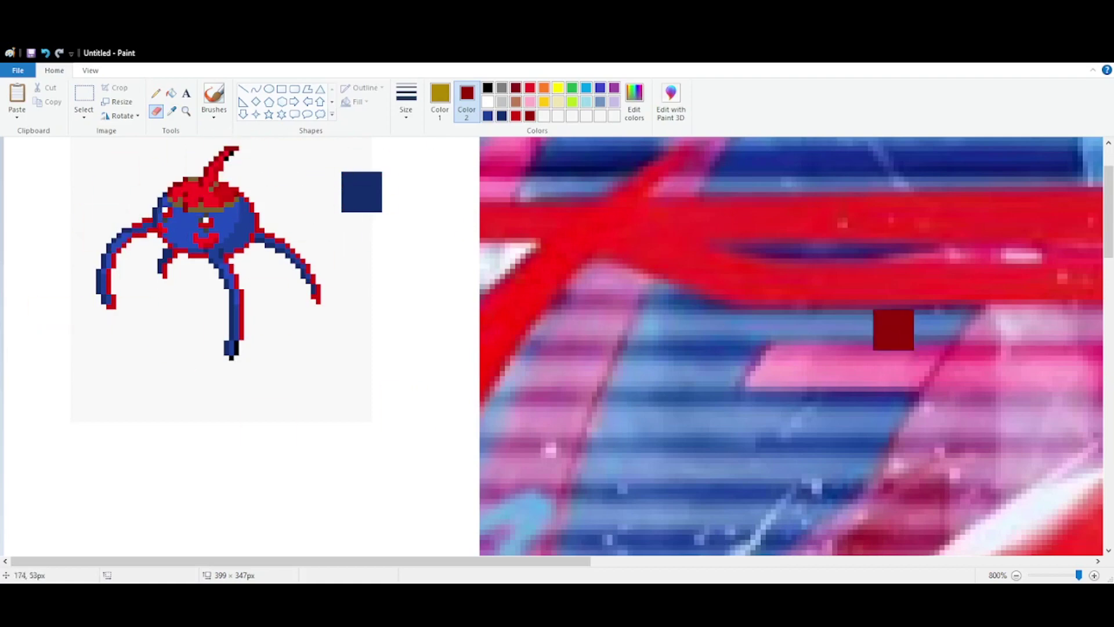
- Sample black from the character's mask in the reference picture as Color 1
scroll(378, 290, "down", 8, "ctrl")
scroll(361, 300, "up", 3, "ctrl")
scroll(498, 345, "up", 5, "ctrl")
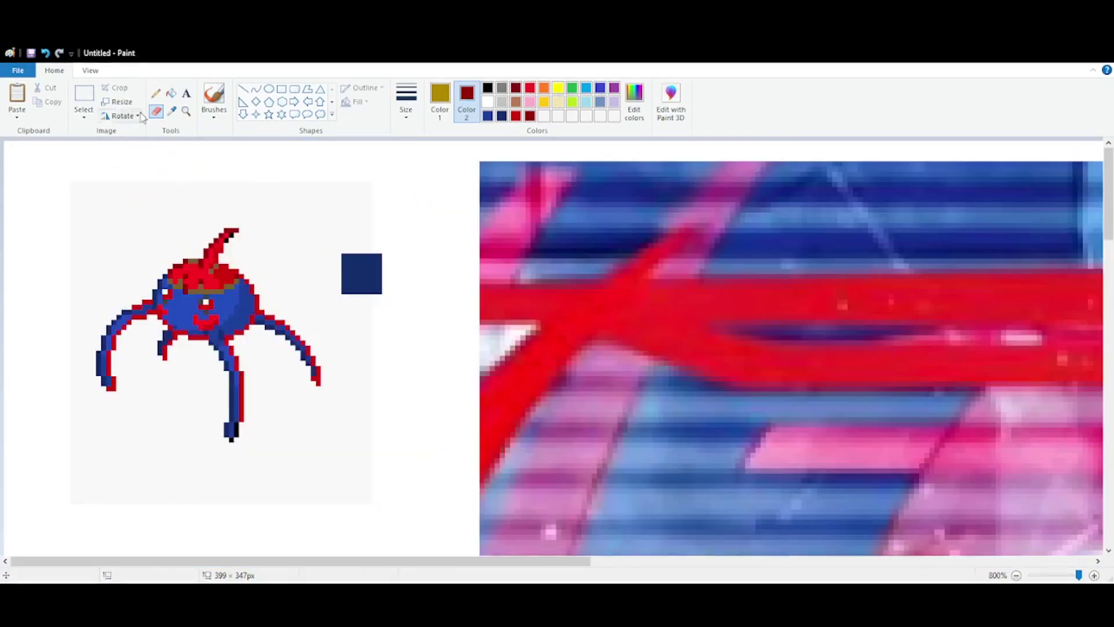
left_click(171, 111)
scroll(967, 485, "down", 4, "ctrl")
left_click(762, 428)
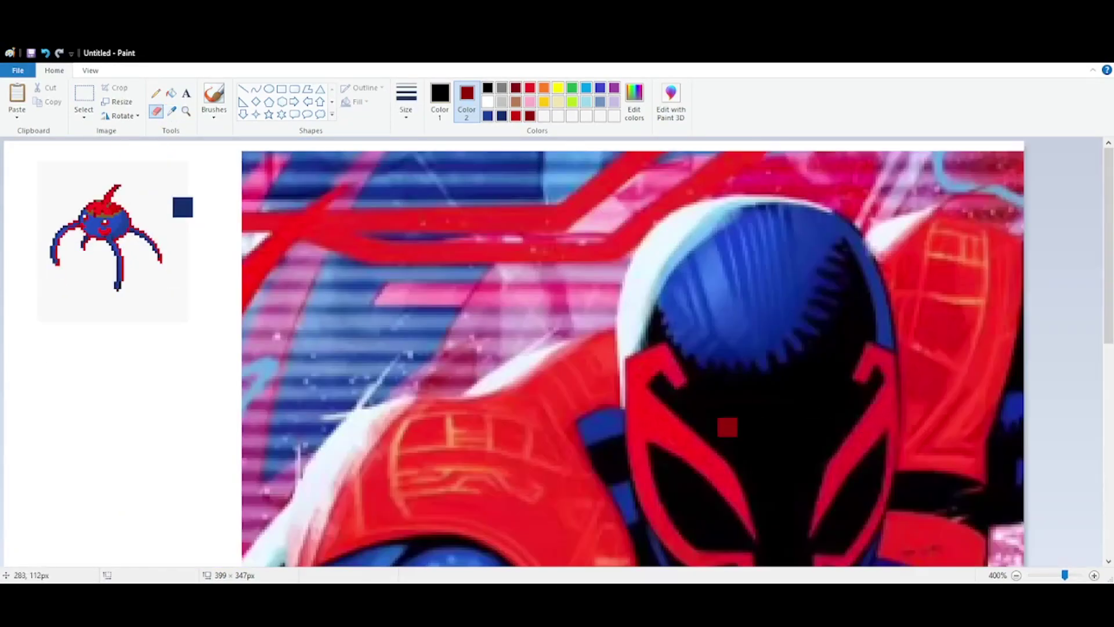
- Pencil black outlines around both of the sprite's eyes, pixel by pixel
scroll(522, 360, "up", 4, "ctrl")
left_click(156, 93)
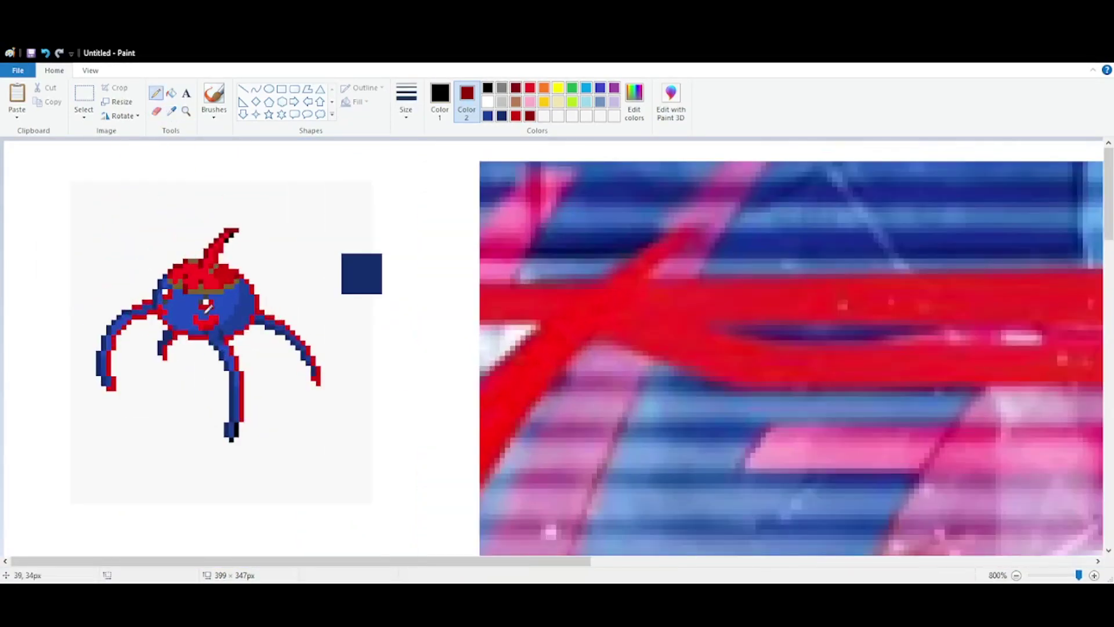
left_click(206, 318)
left_click(210, 313)
left_click(210, 298)
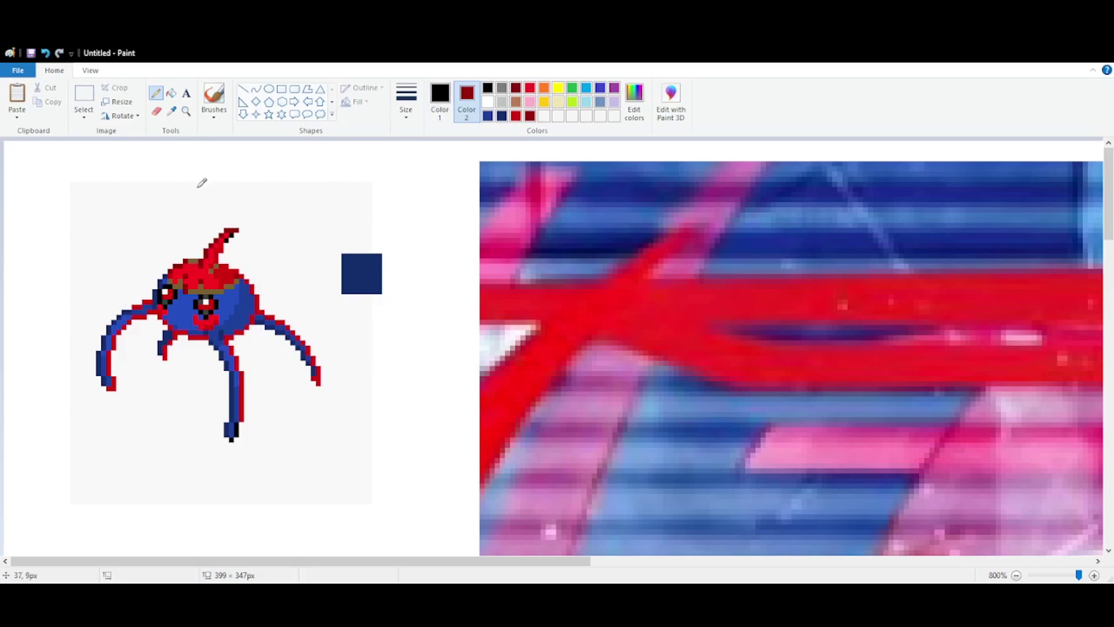
- Sample the remaining olive-gold of the cap's edge as Color 1 and replace it with the dark red of Color 2
left_click(172, 110)
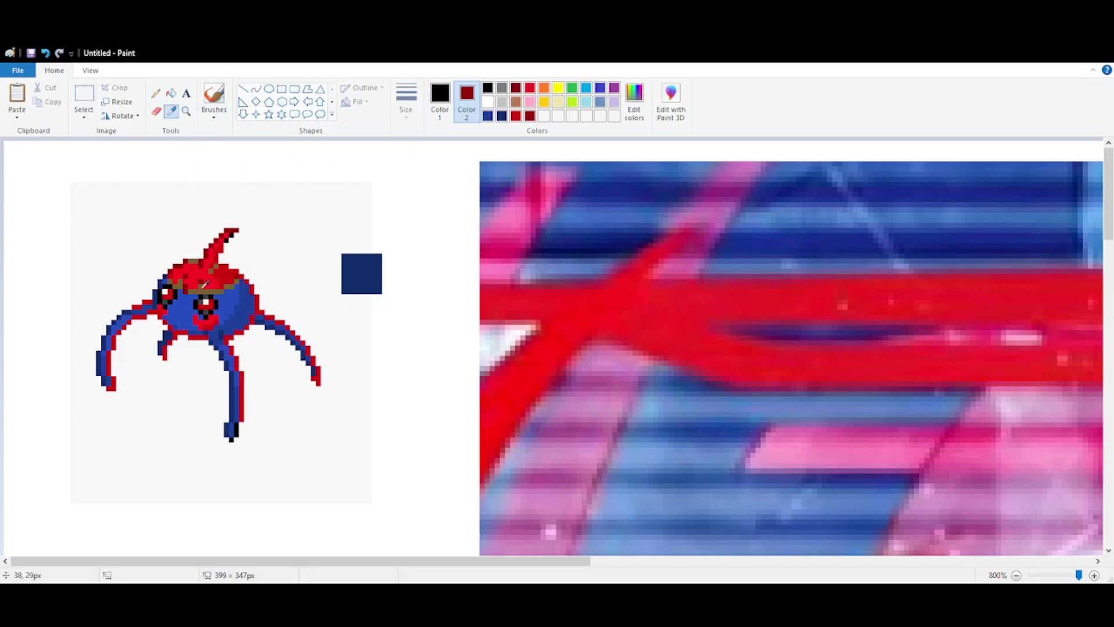
left_click(204, 284)
left_click(156, 111)
left_click(205, 268)
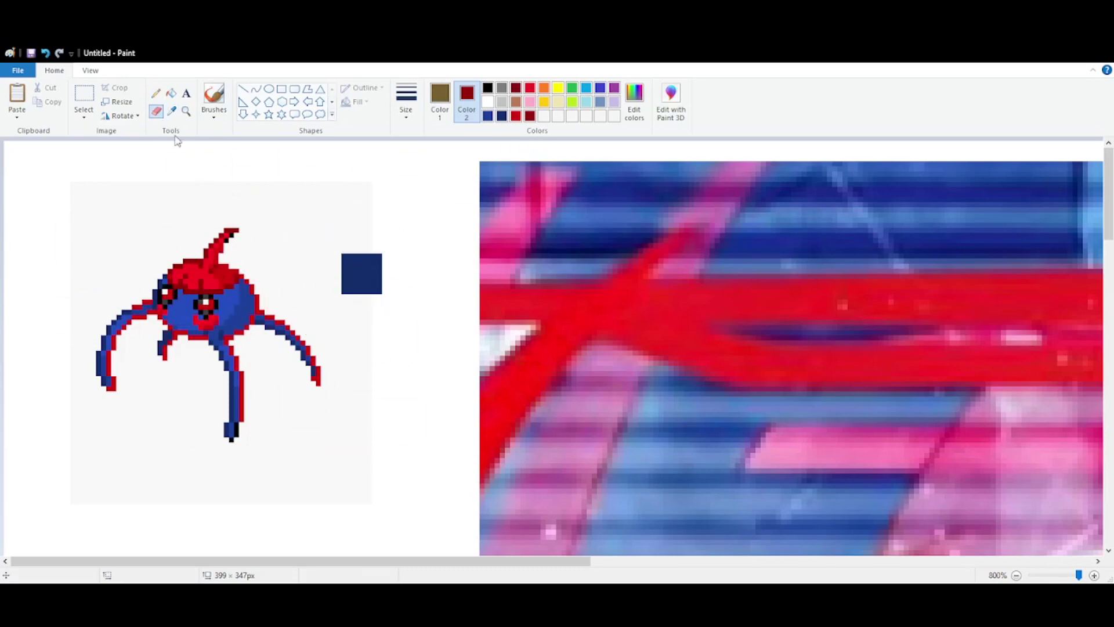
- Select the recoloured sprite with a margin around it and crop the image to 50 × 54 px
left_click(88, 101)
left_click_drag(83, 205, 335, 474)
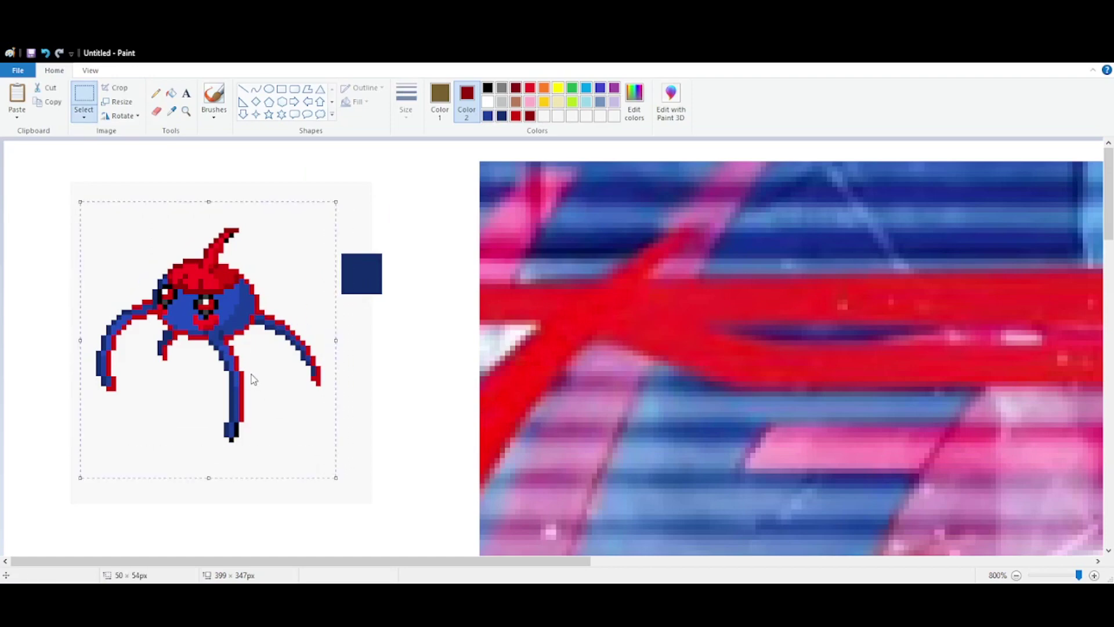
key("ctrl+shift+x")
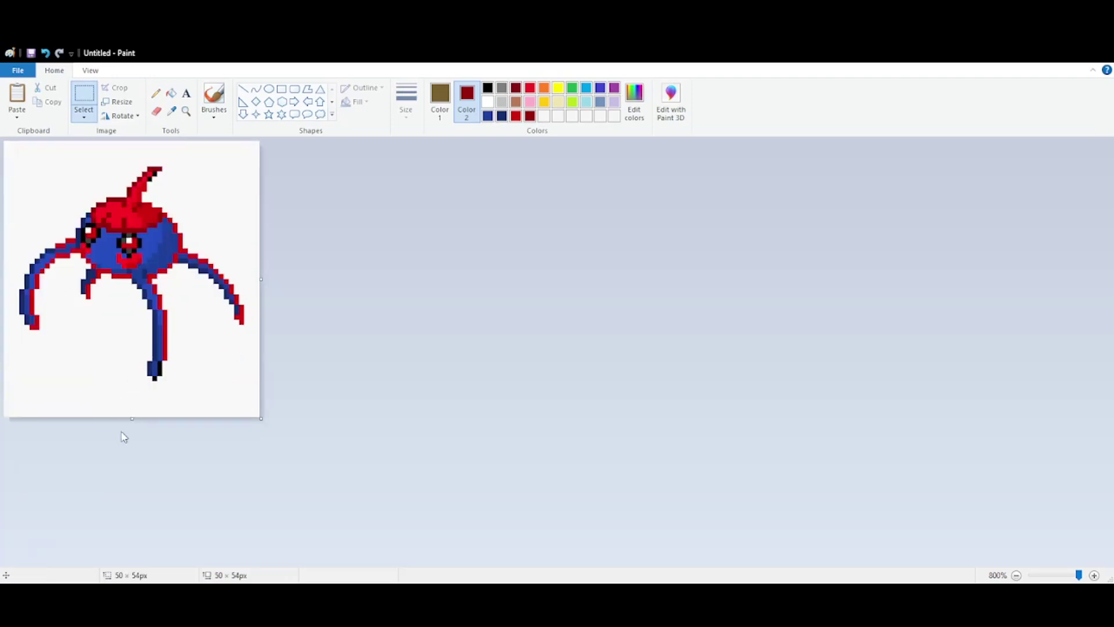
- Extend the canvas downward to 50 × 73 px and fill the added strip and the sprite's background with white
left_click_drag(127, 417, 142, 516)
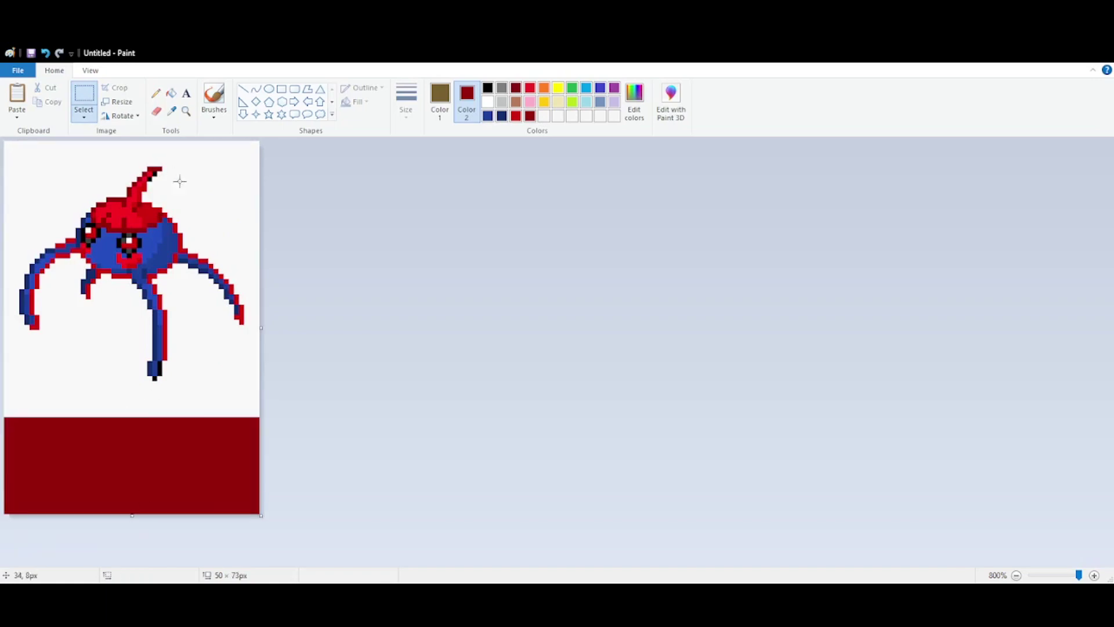
left_click(488, 102)
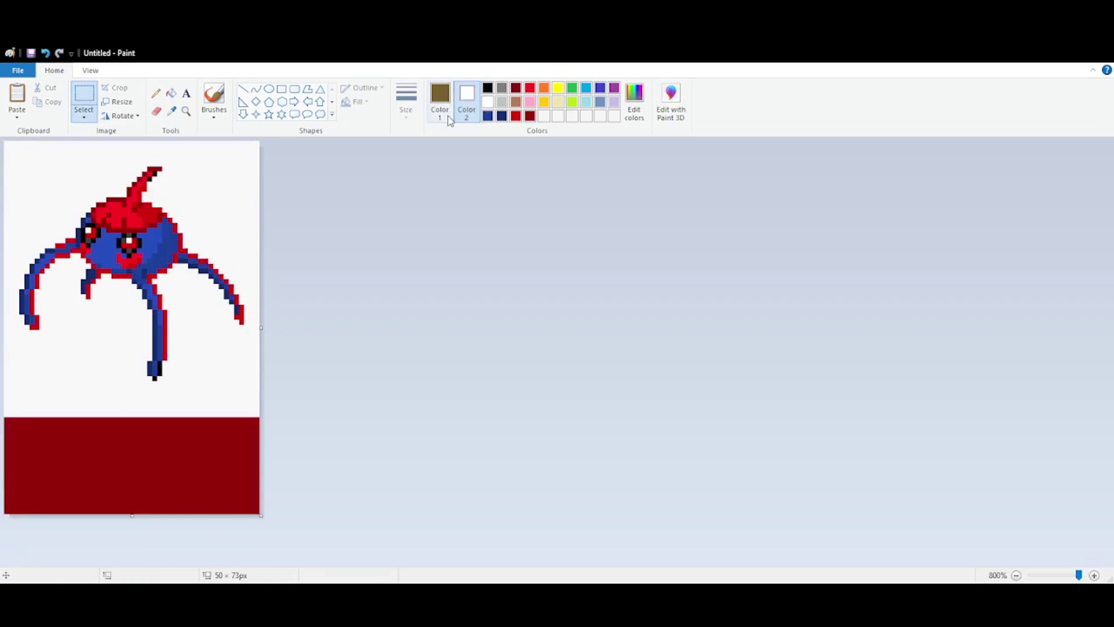
left_click(171, 93)
right_click(166, 454)
left_click(186, 93)
left_click(126, 462)
left_click(194, 390)
left_click(172, 93)
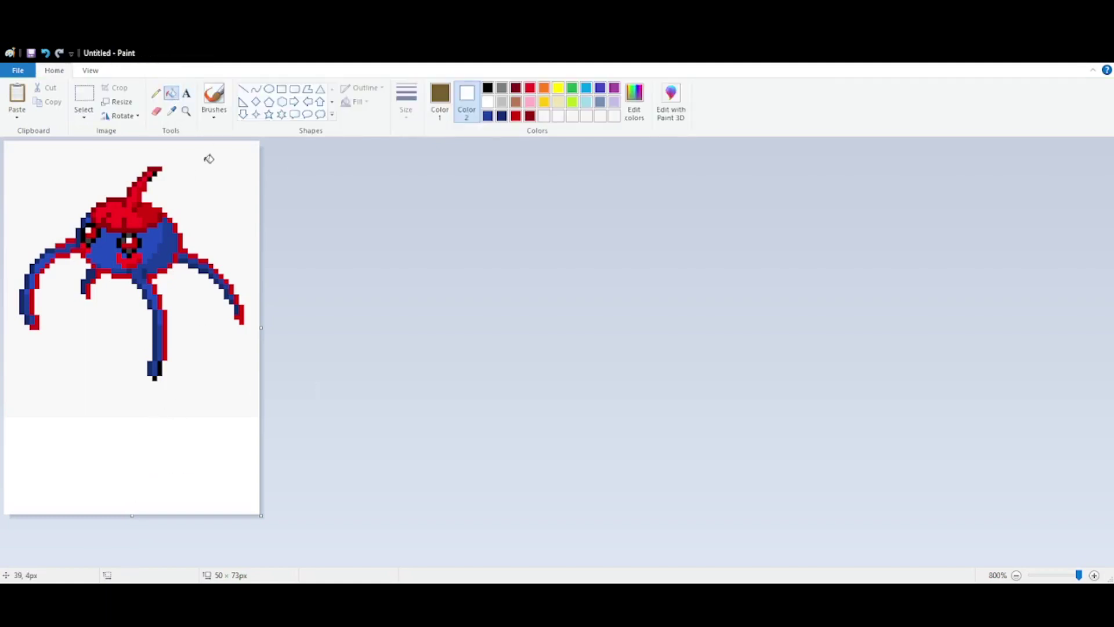
- Add the black text "a" in Calibri size 9 in the empty area below the sprite
left_click(186, 93)
left_click(440, 99)
left_click(487, 88)
left_click(121, 455)
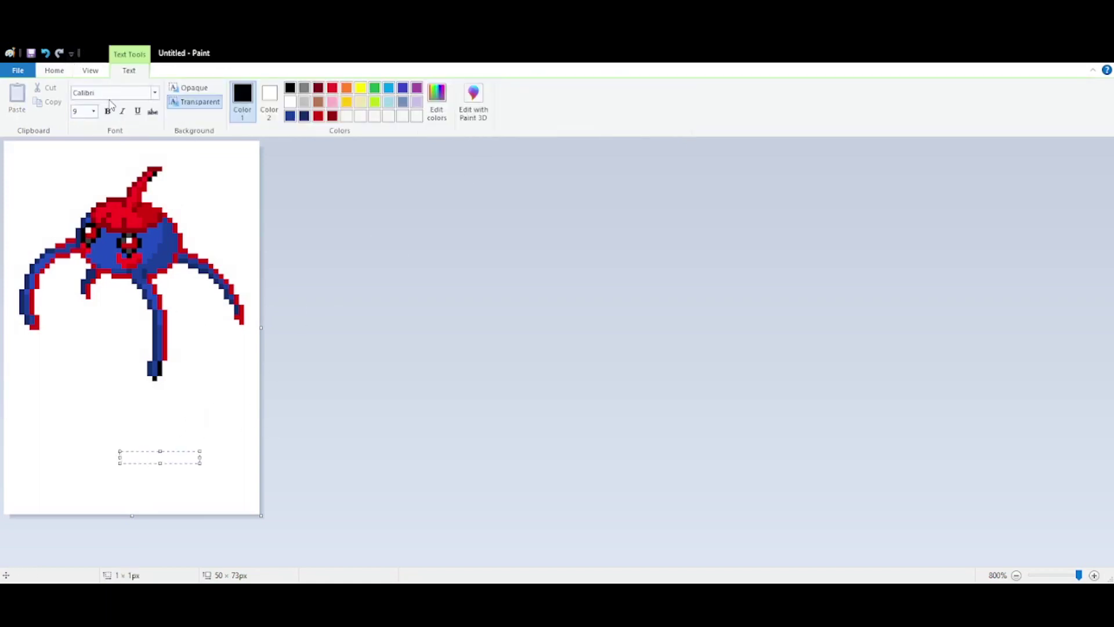
type("a")
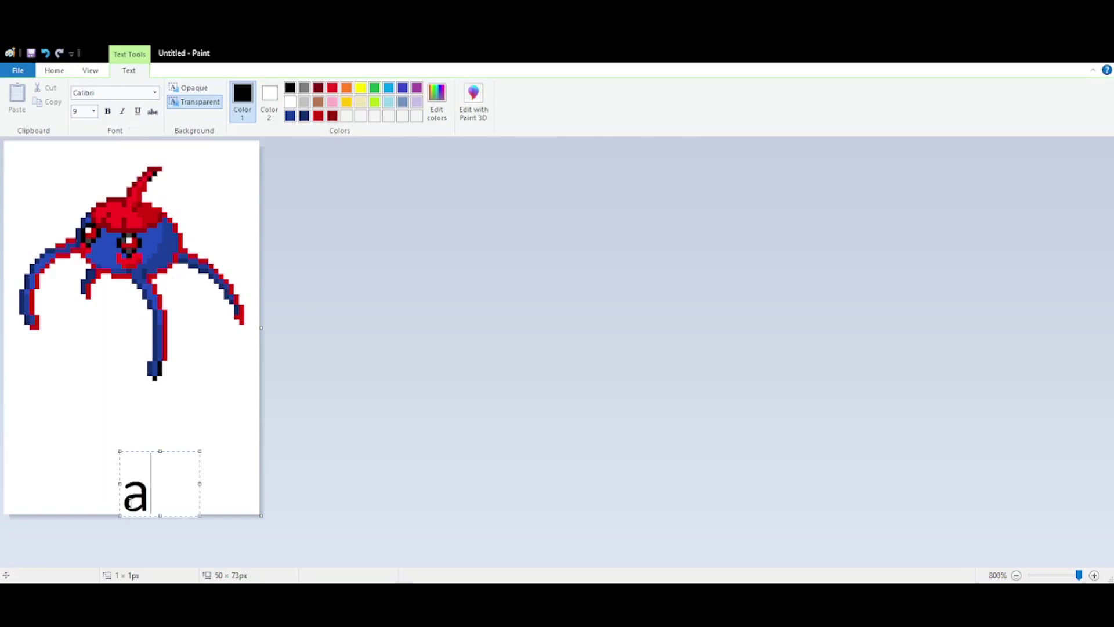
left_click_drag(145, 486, 159, 402)
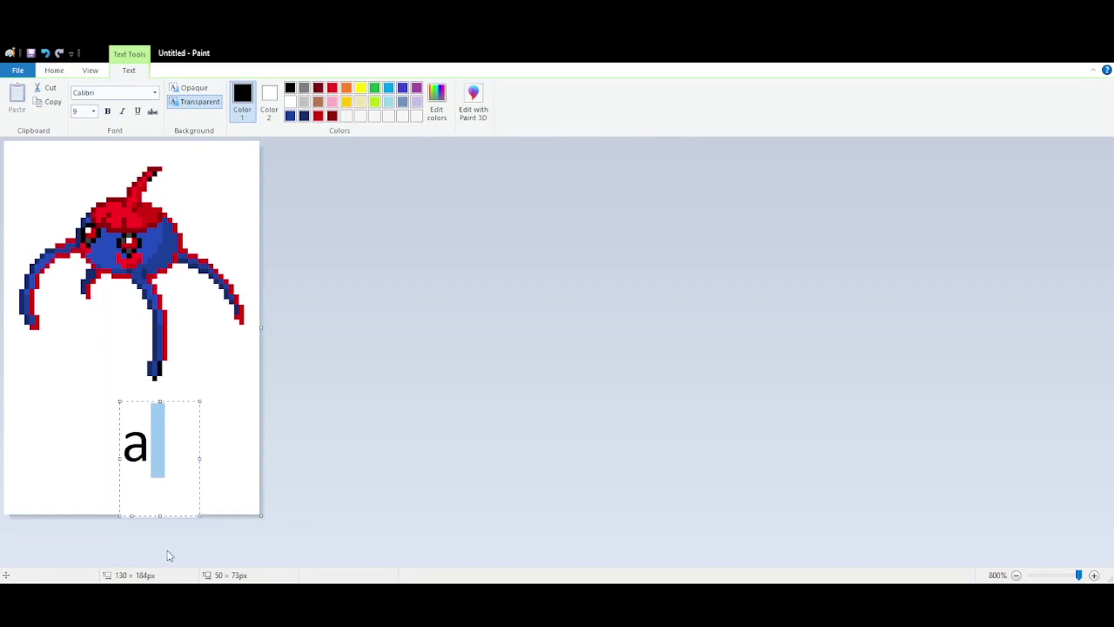
left_click(211, 431)
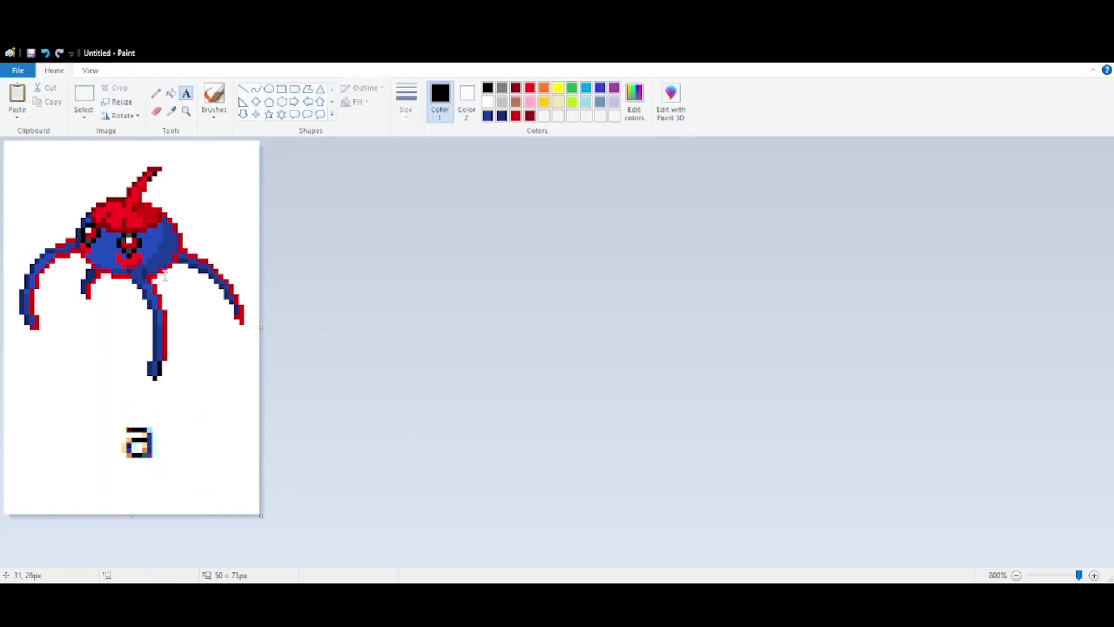
- Try to enlarge the whole selected picture by doubling its size repeatedly, then undo the enlargement
left_click(84, 98)
left_click_drag(252, 142, 3, 515)
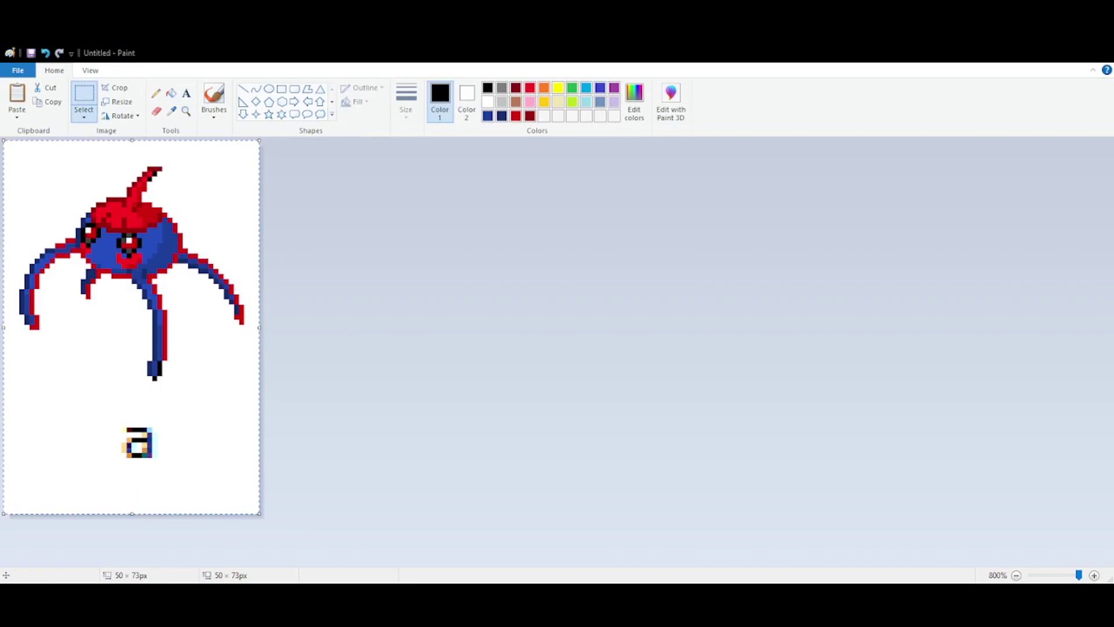
key("Return")
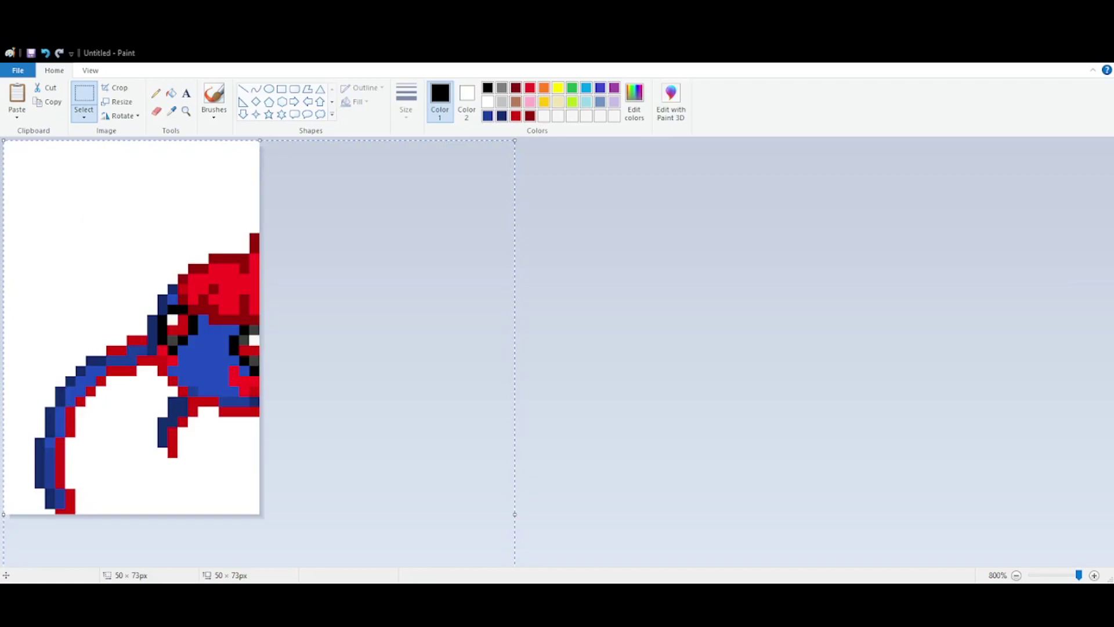
key("Return")
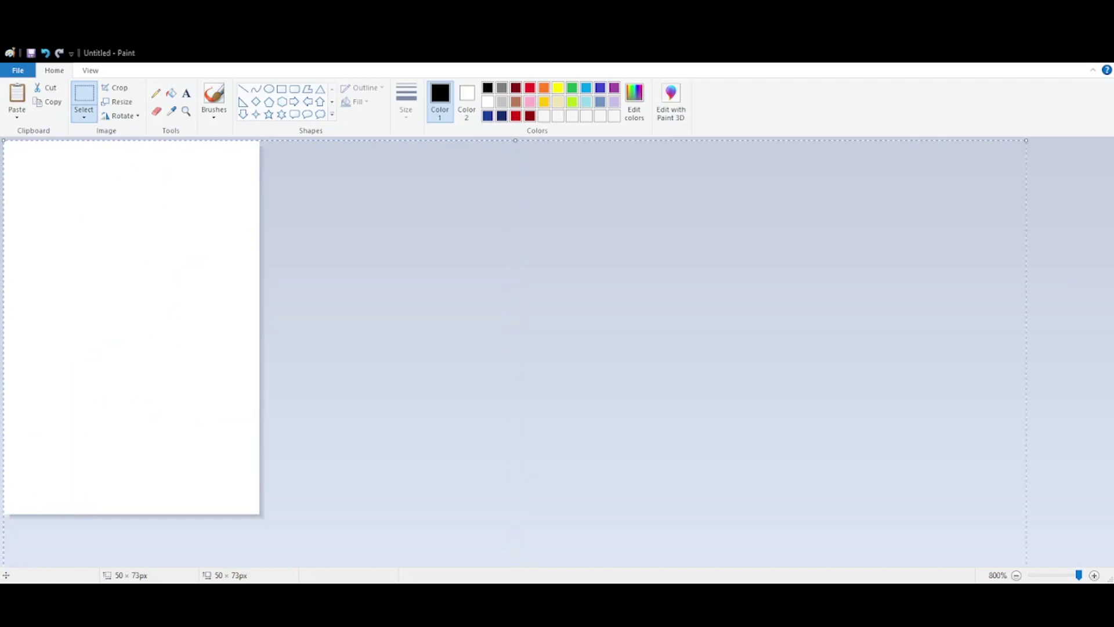
left_click(31, 54)
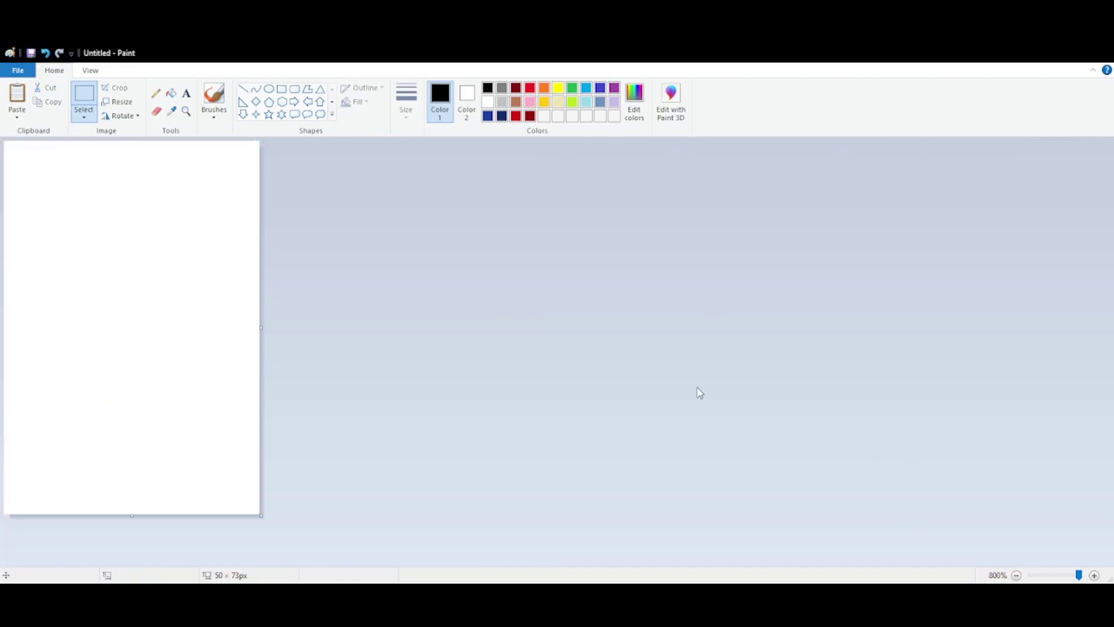
key("ctrl+z")
- Double the size of the whole selected picture three times and crop the canvas to the enlarged 400 × 584 px selection
left_click(84, 108)
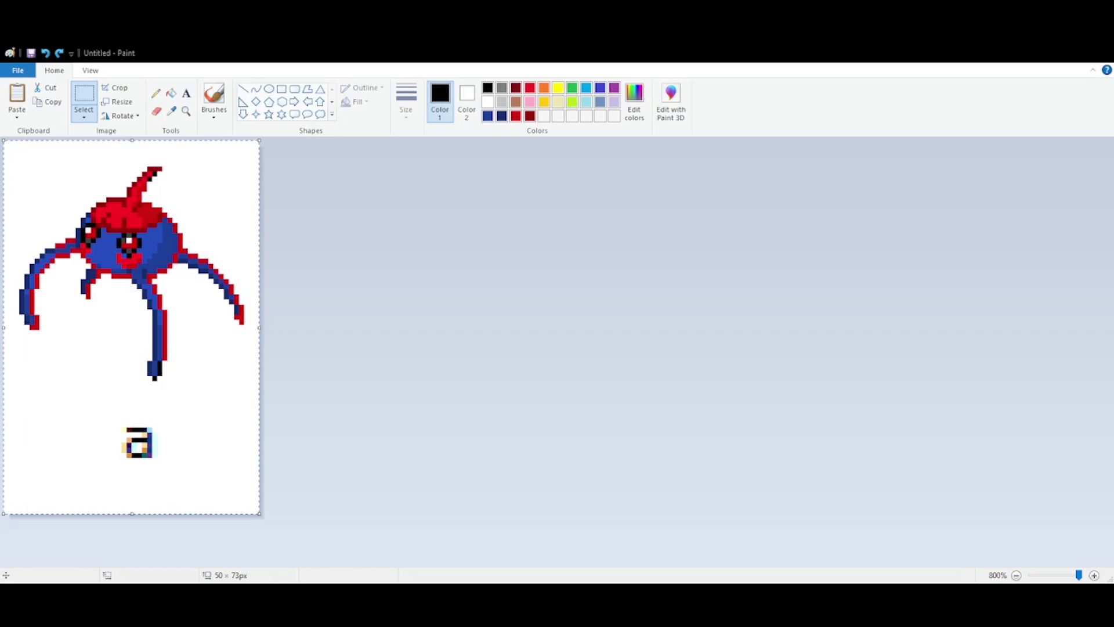
key("Return")
left_click(123, 102)
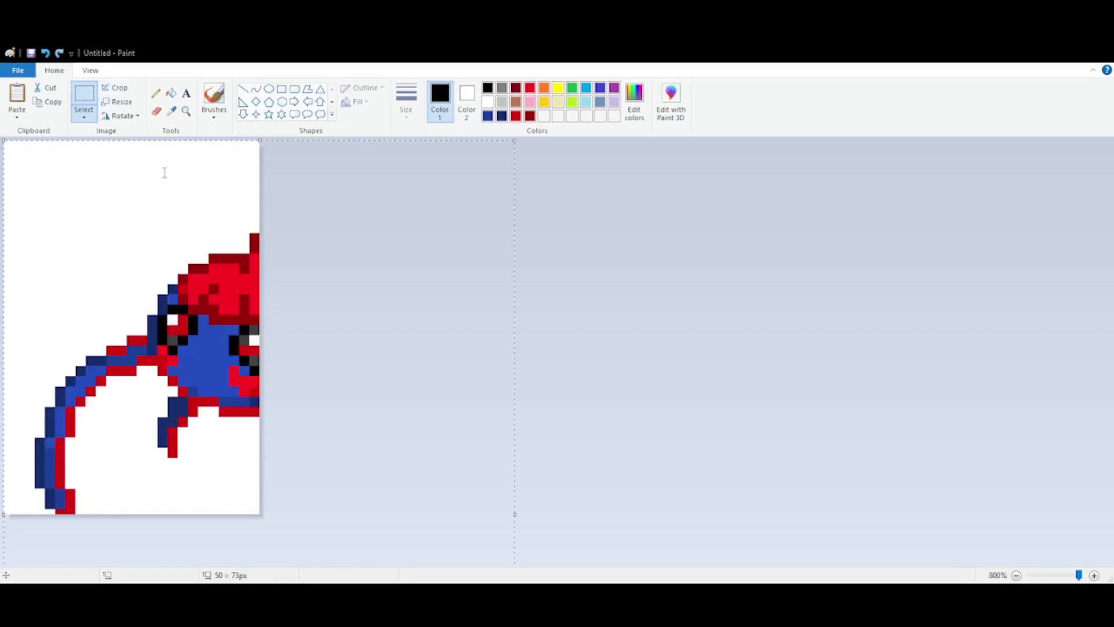
key("Return")
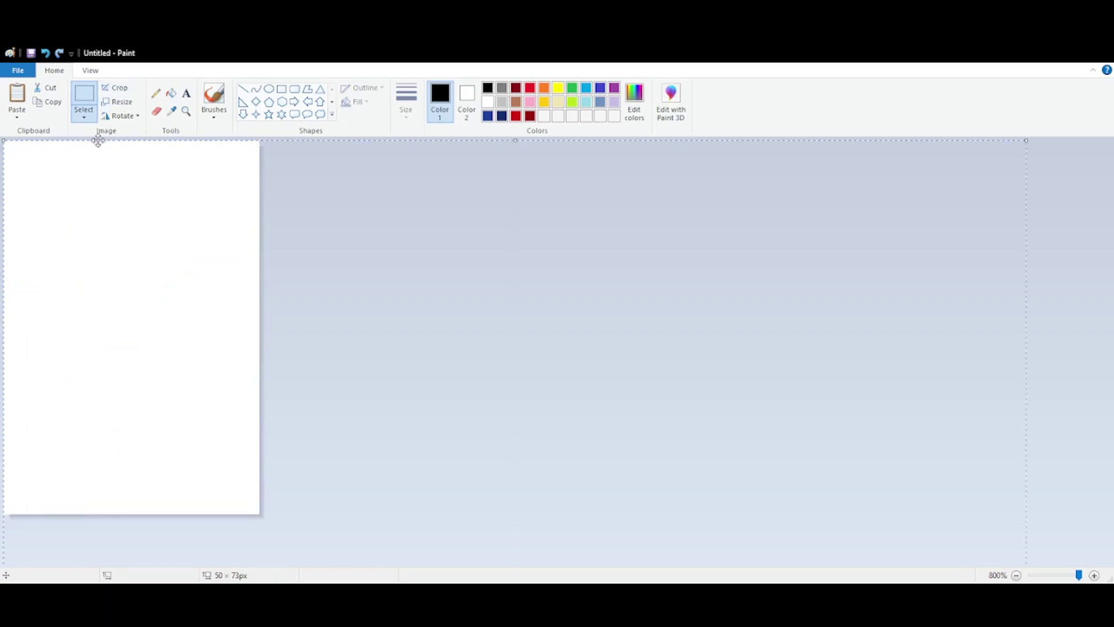
left_click(117, 105)
left_click(115, 88)
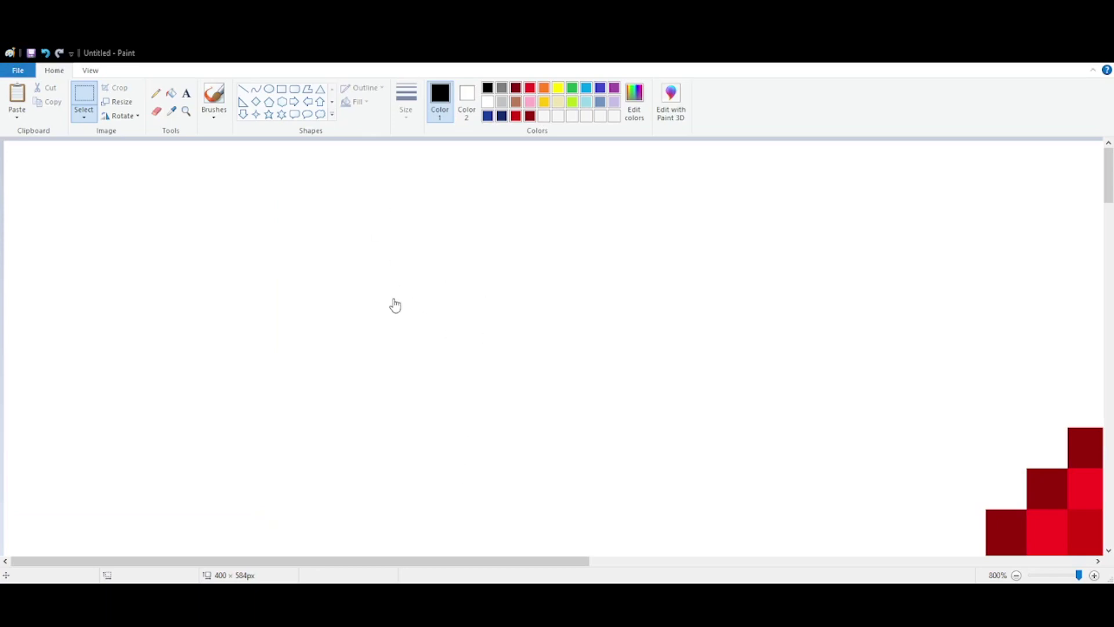
left_click(841, 483)
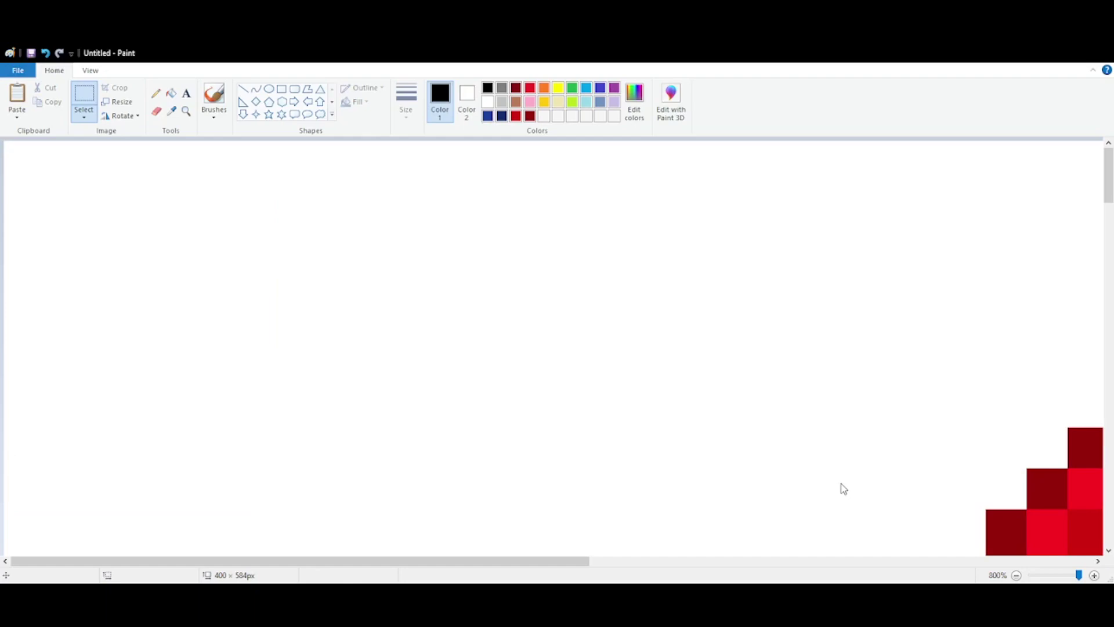